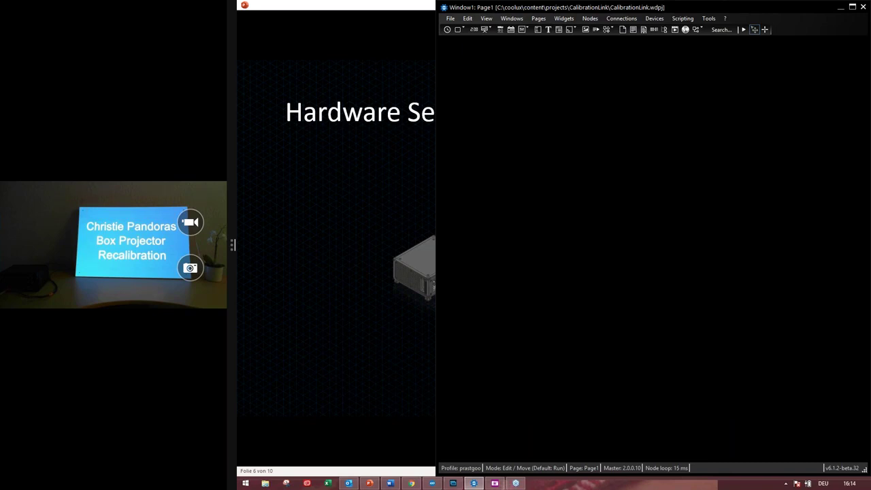
Place a Calibration Link input device node in the upper middle of the page and open its settings
click(590, 19)
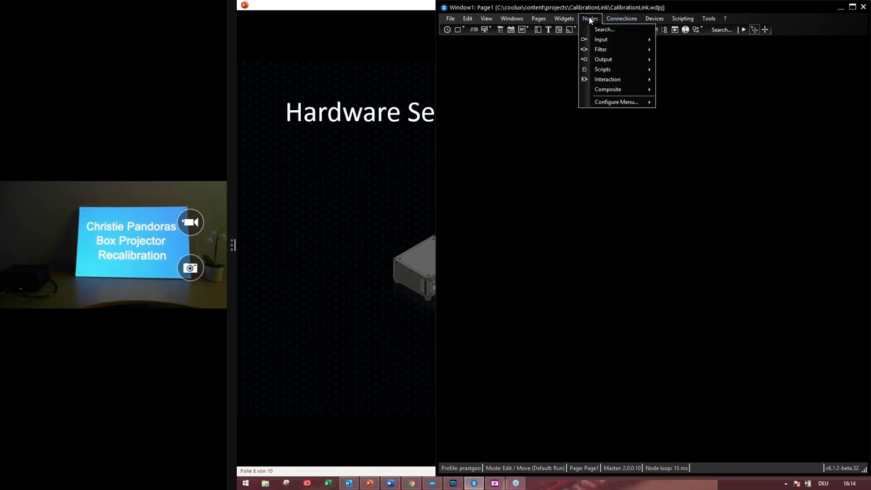
mouse_move(650, 43)
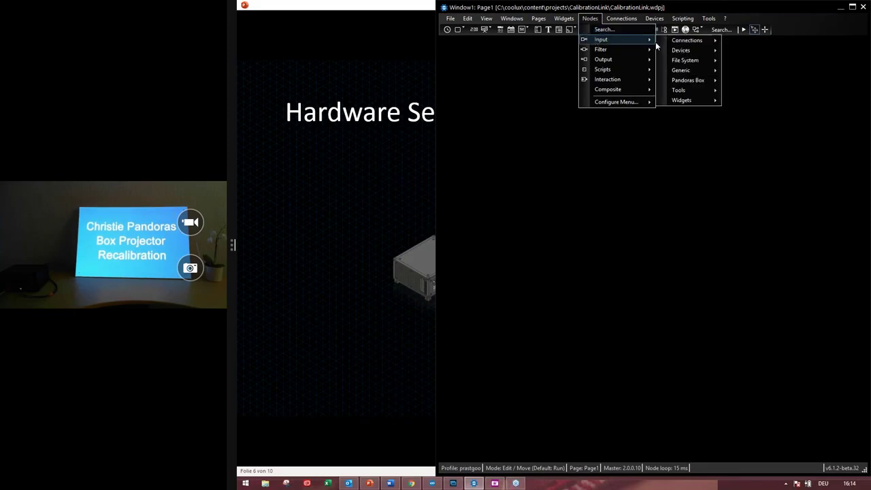
mouse_move(676, 53)
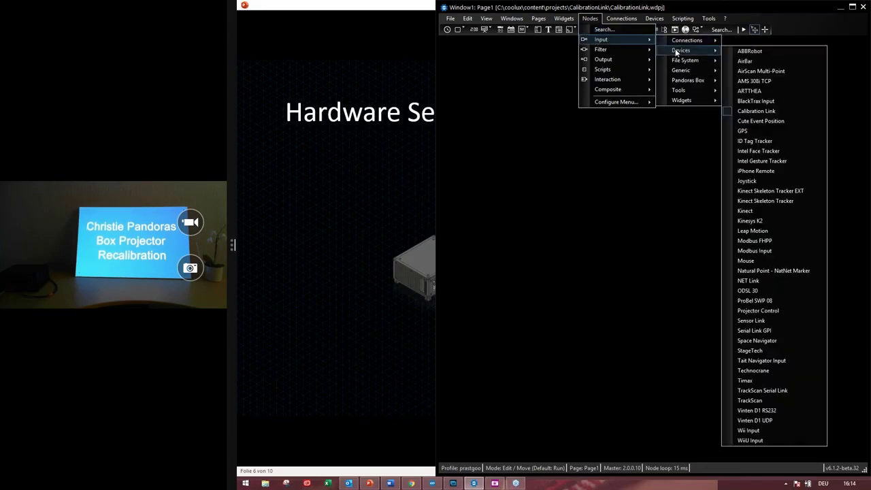
click(756, 111)
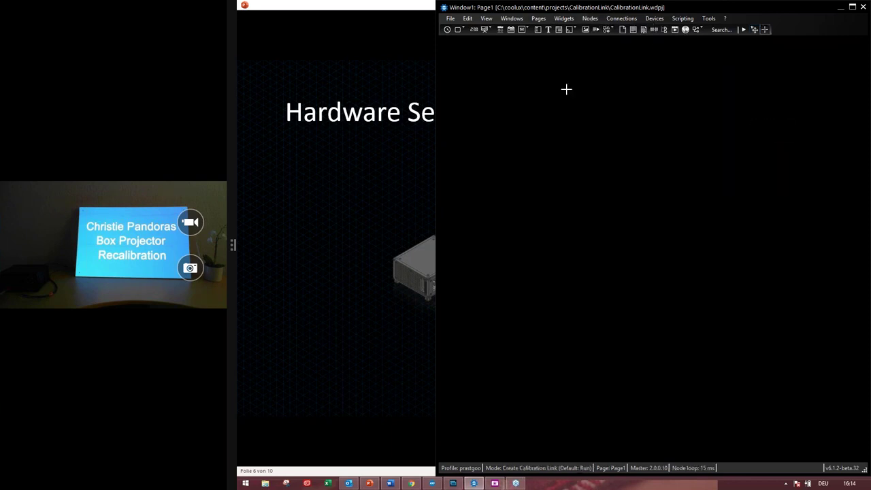
click(567, 89)
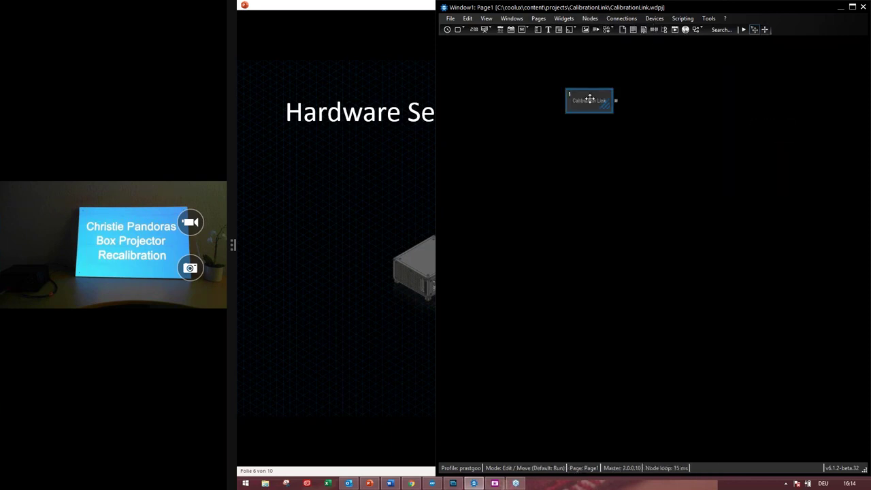
double_click(589, 98)
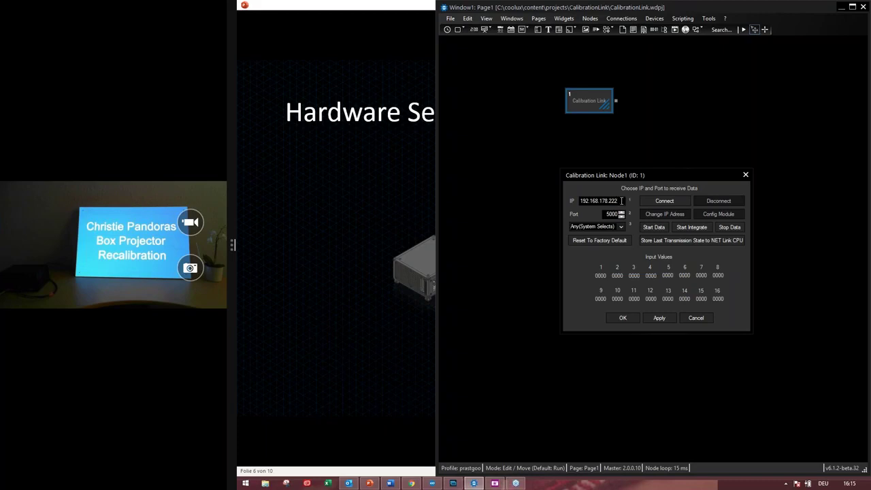
drag(620, 200, 577, 201)
drag(658, 178, 743, 83)
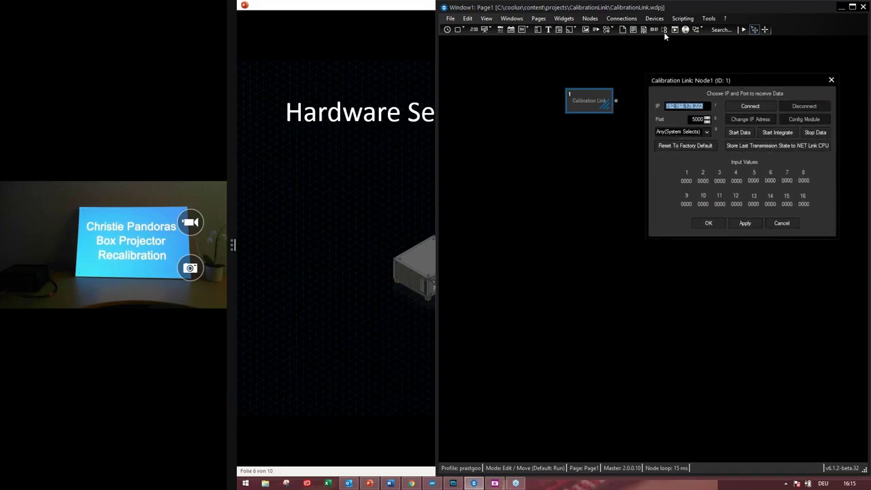
Check the local adapter's interface in the Connection Manager and accept Lan1
click(630, 20)
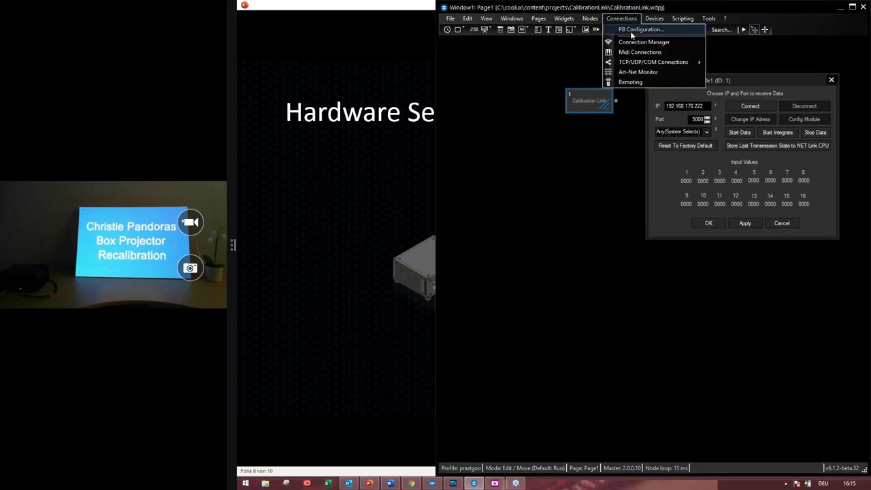
click(631, 42)
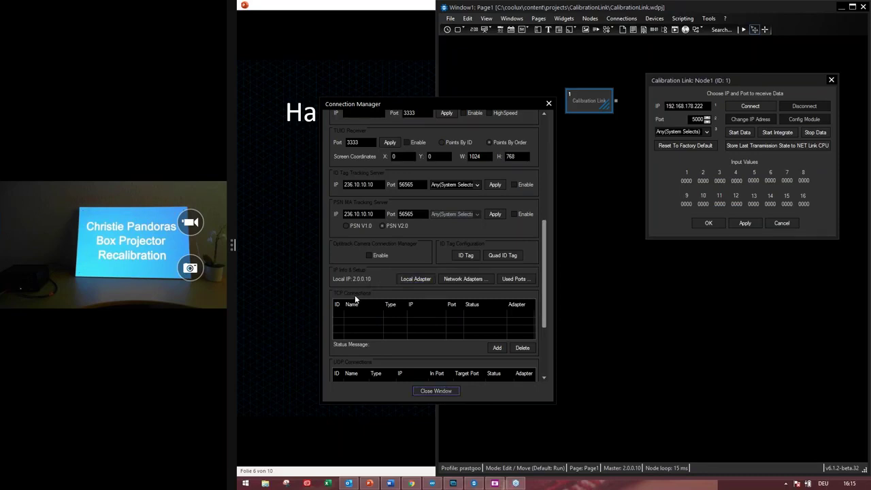
click(408, 278)
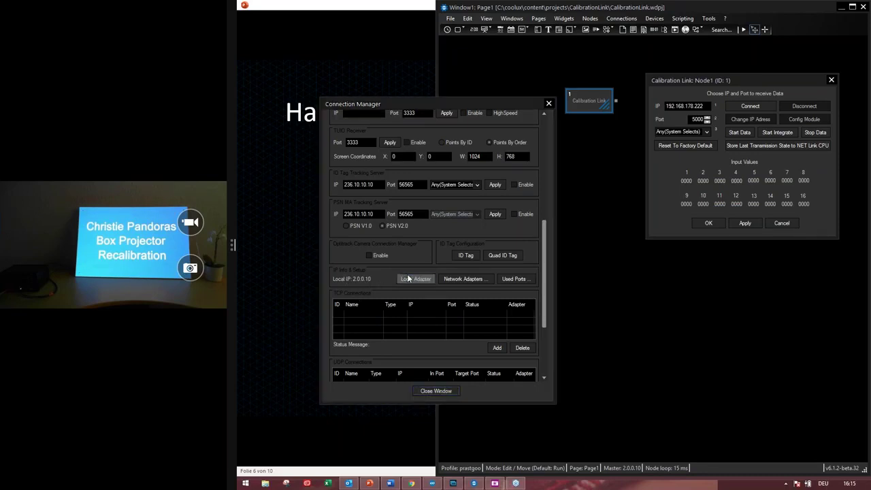
drag(646, 227, 449, 182)
click(507, 196)
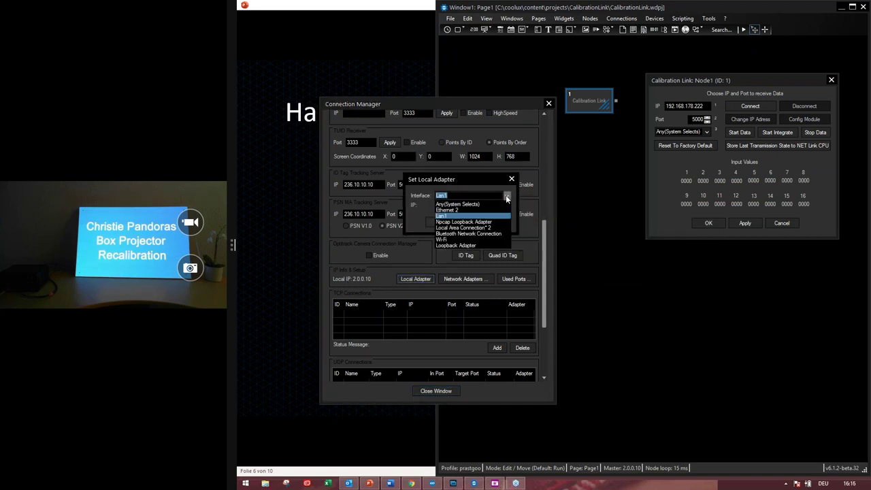
click(505, 196)
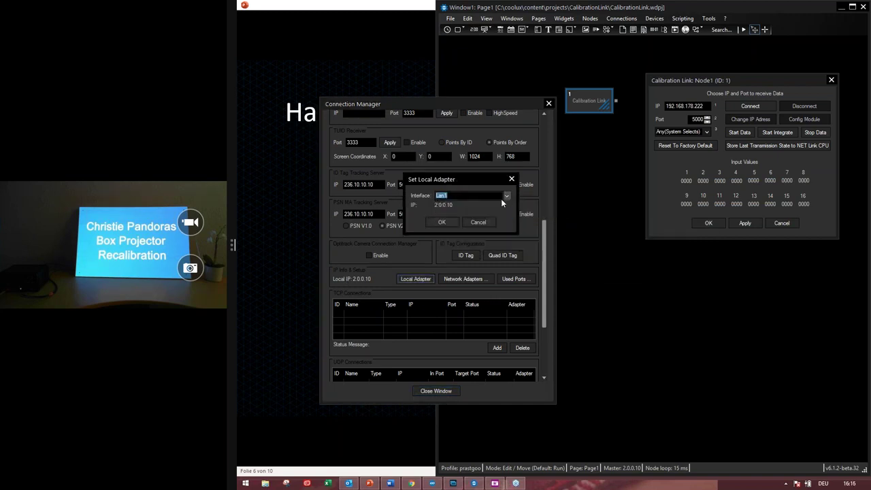
click(451, 222)
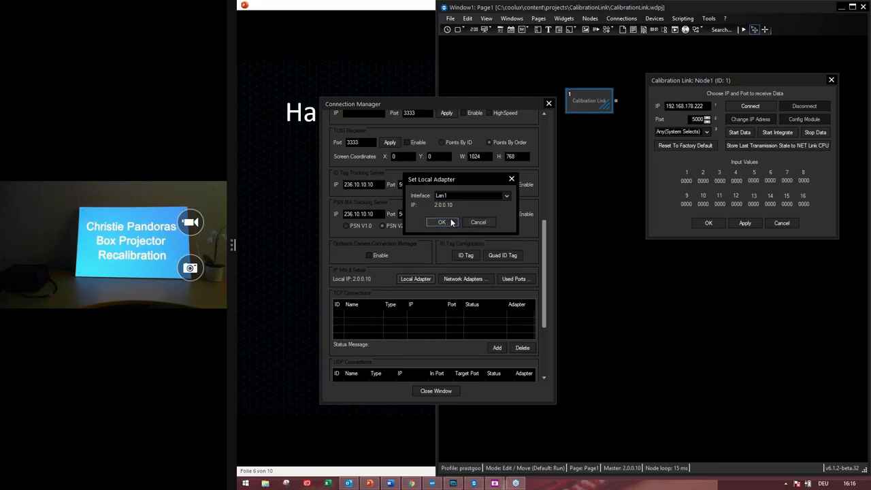
click(436, 390)
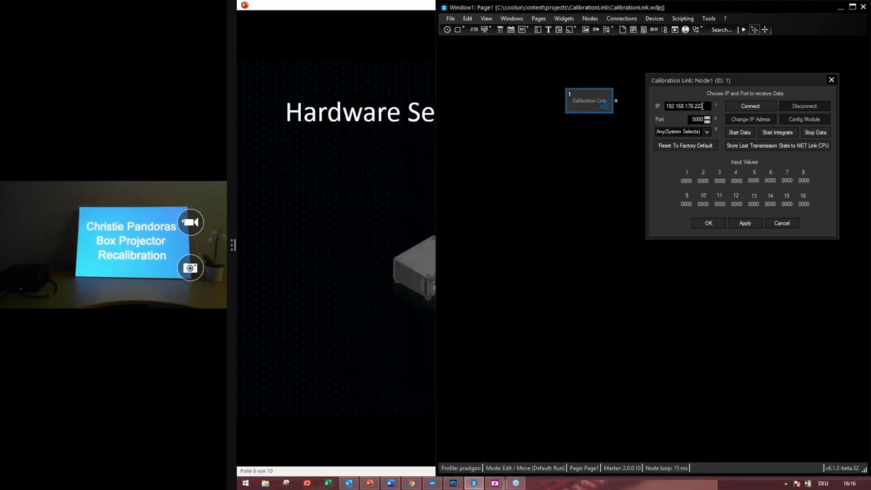
Set the Calibration Link node's IP to 2.0.0.65 and connect to the device
click(666, 106)
double_click(666, 106)
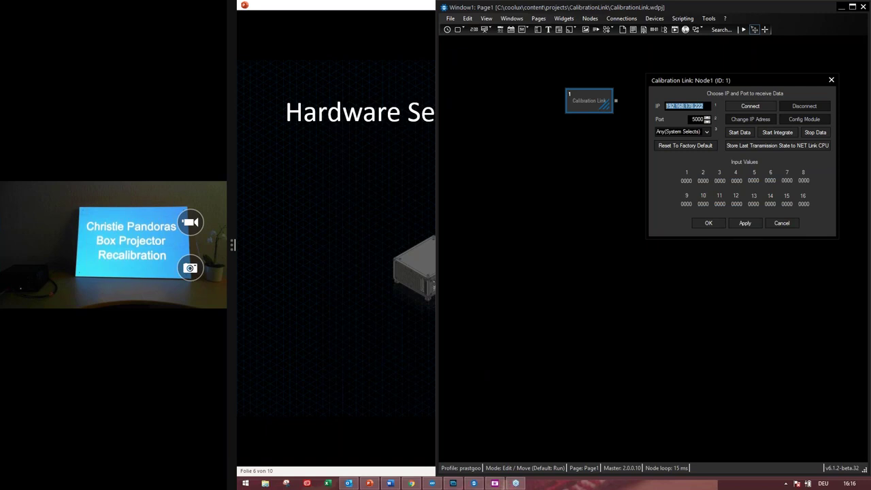
text(2)
text(.0.0.65)
drag(753, 84, 627, 160)
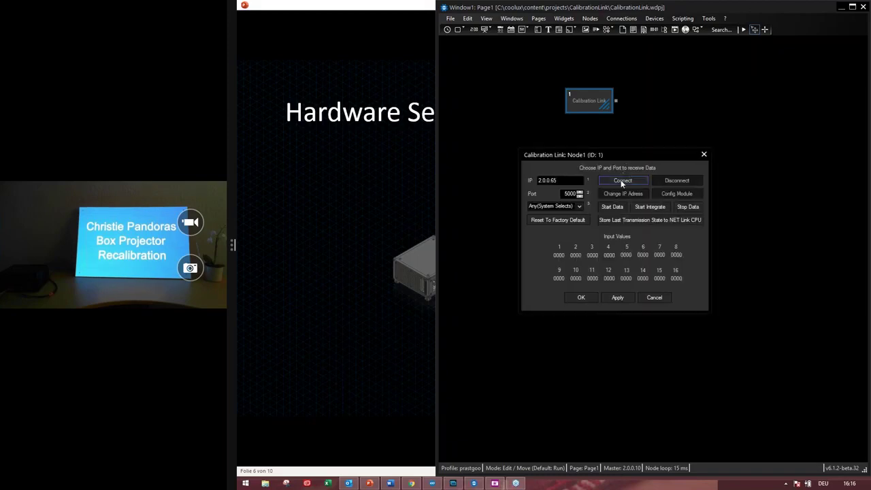
click(620, 180)
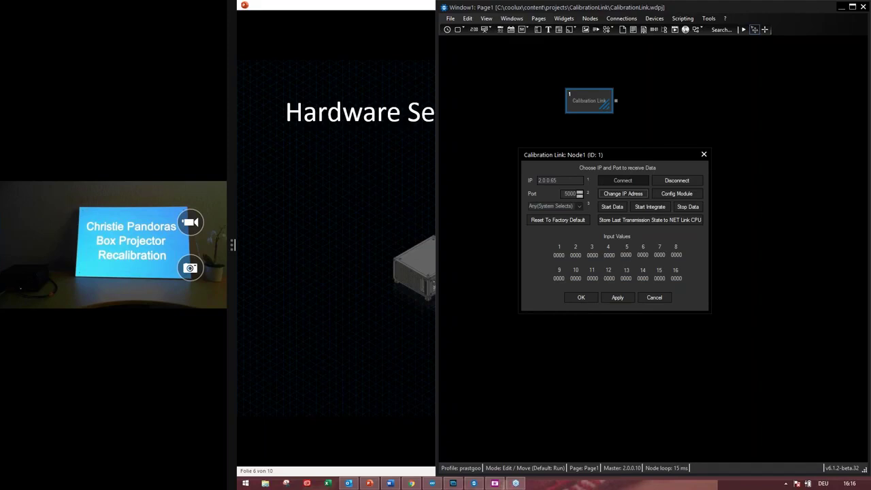
Review the Calibration Link's module configuration for the analog and digital buses without changing it
click(673, 196)
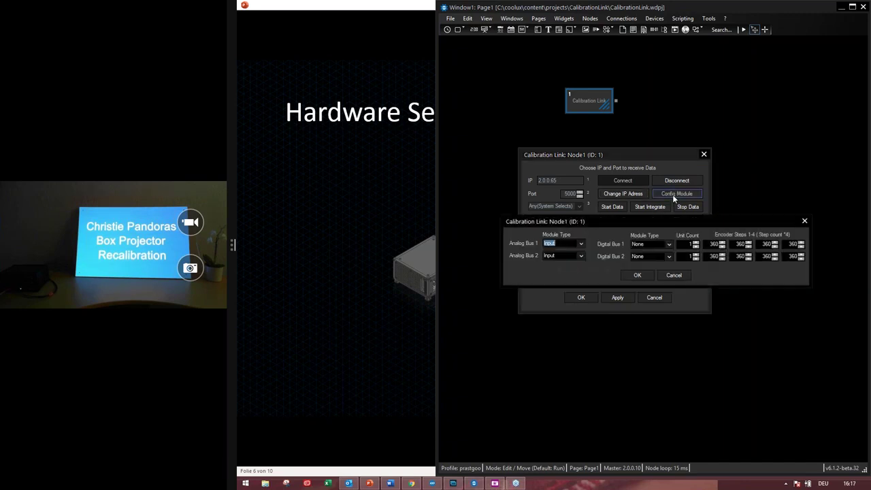
drag(672, 217, 614, 257)
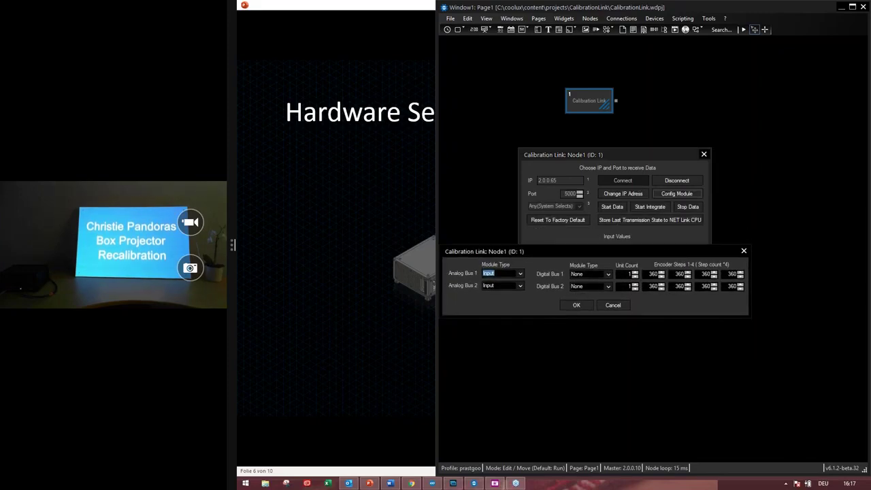
click(744, 252)
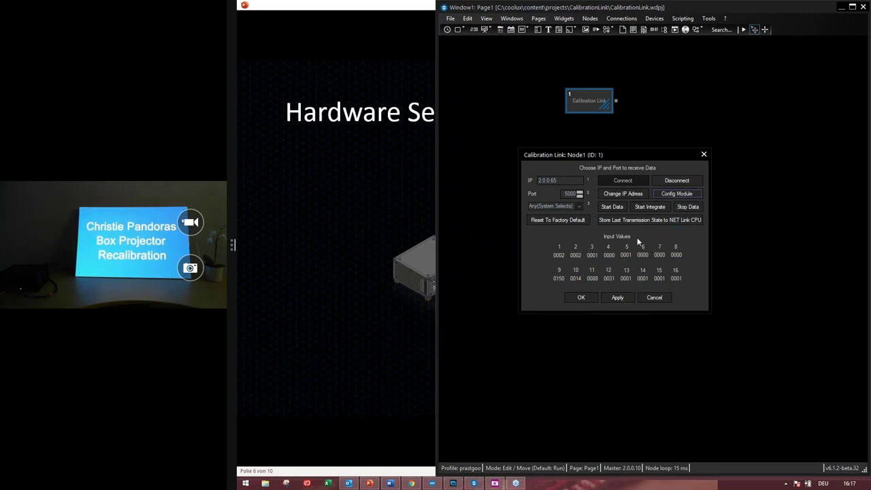
Try the Calibration Link's integrated data mode, stop it, and restart the normal data transmission, accepting the settings
click(621, 207)
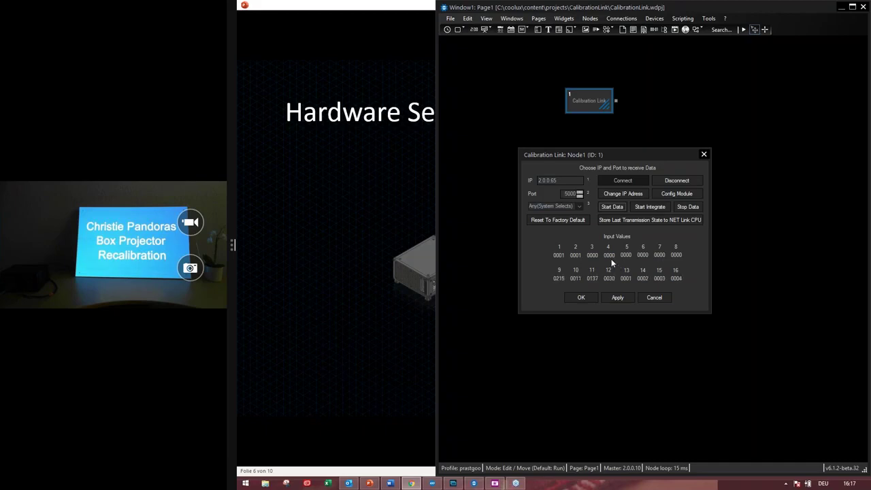
click(644, 207)
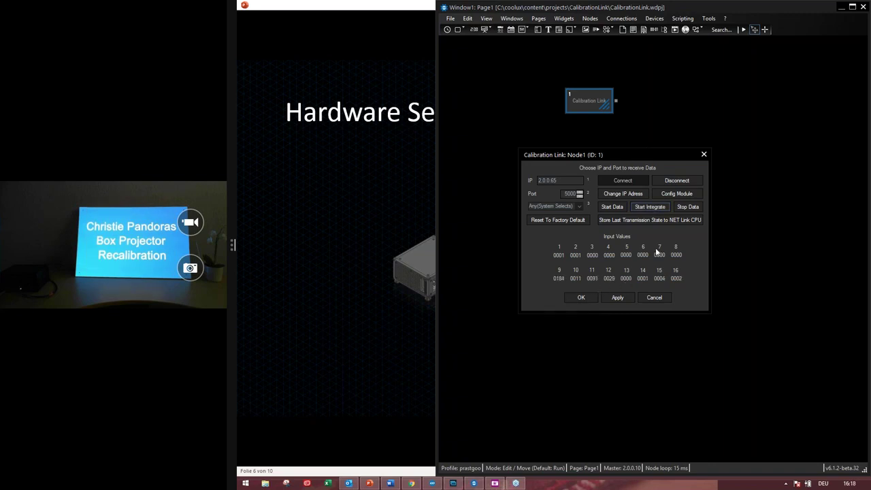
click(692, 205)
click(610, 208)
drag(639, 155, 656, 133)
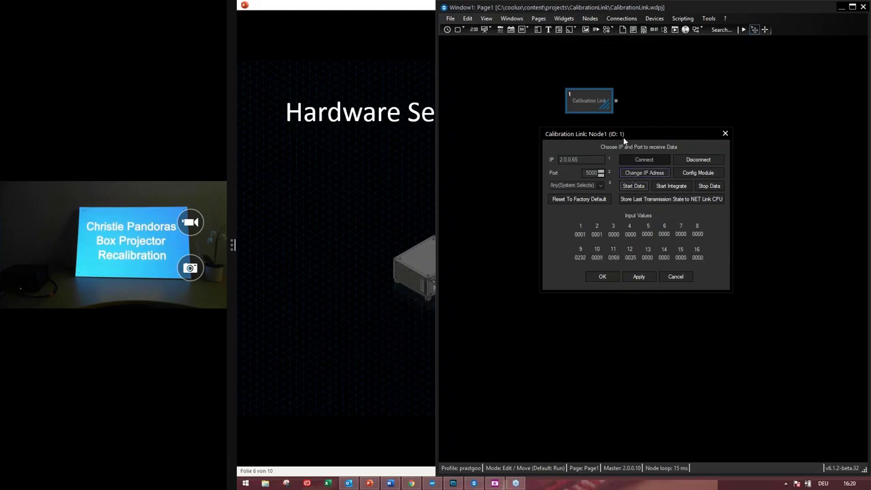
drag(622, 136, 648, 131)
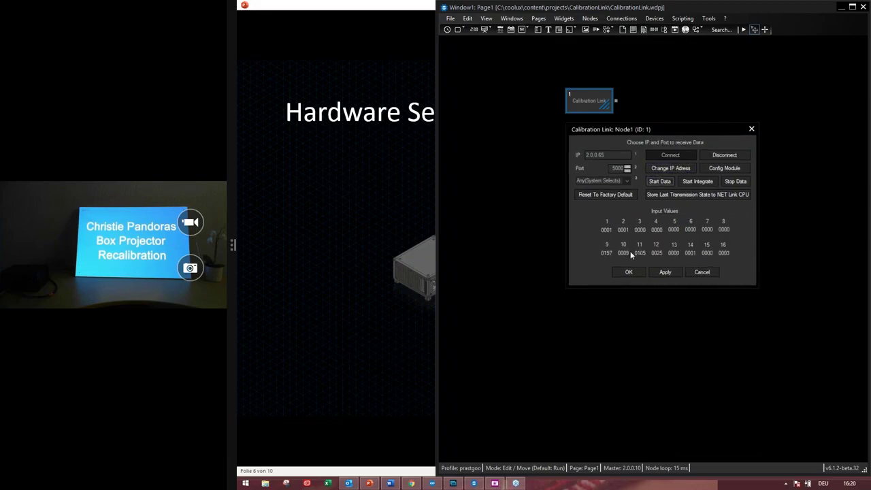
click(624, 276)
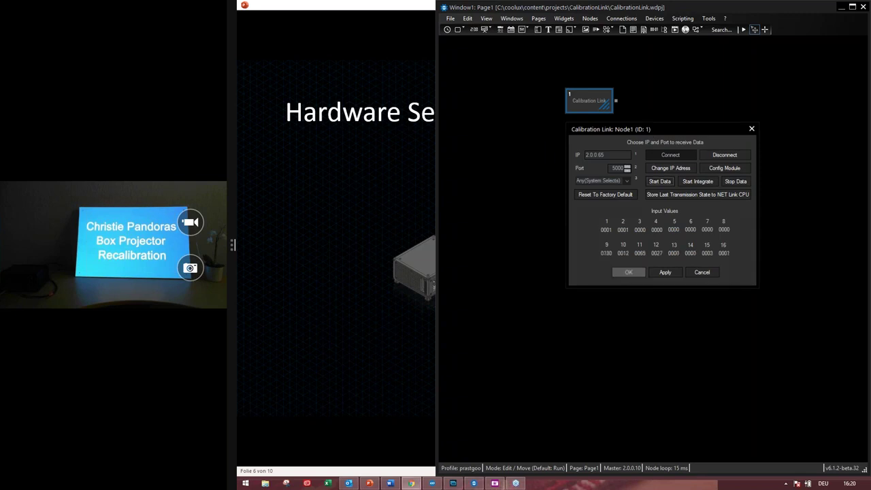
Reopen the Calibration Link settings and assign Calibrate.png to Layer 1 of Projector Recalibration in Pandoras Box Manager to watch the sensor input
double_click(592, 99)
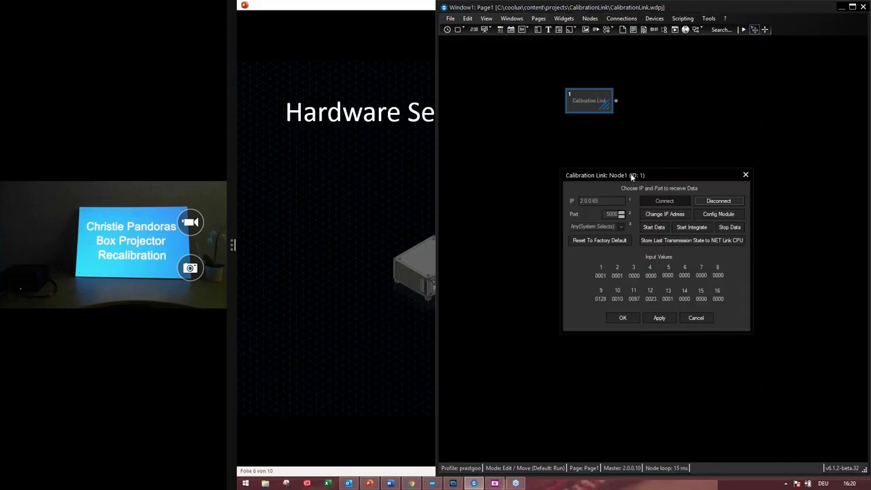
drag(632, 175, 647, 140)
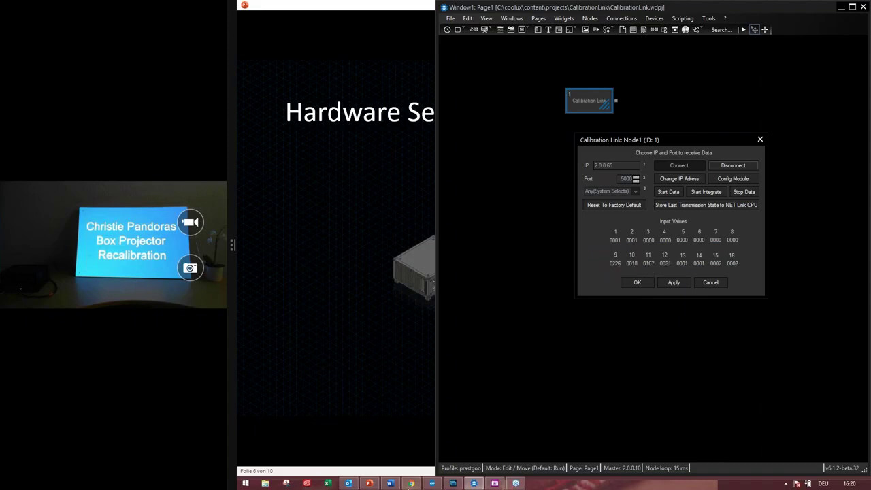
mouse_move(465, 486)
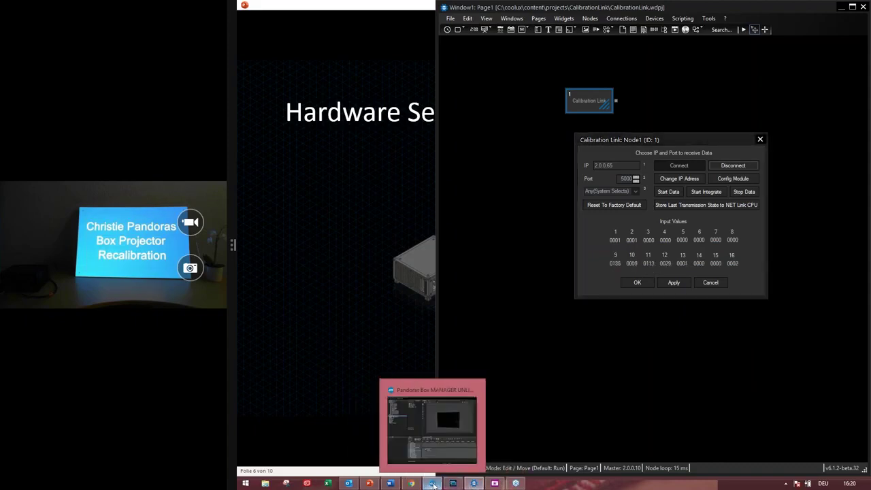
click(432, 483)
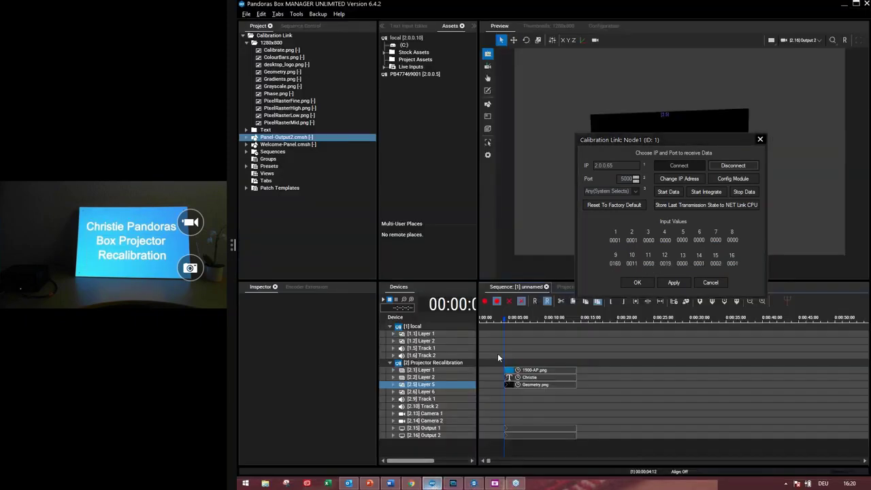
click(280, 51)
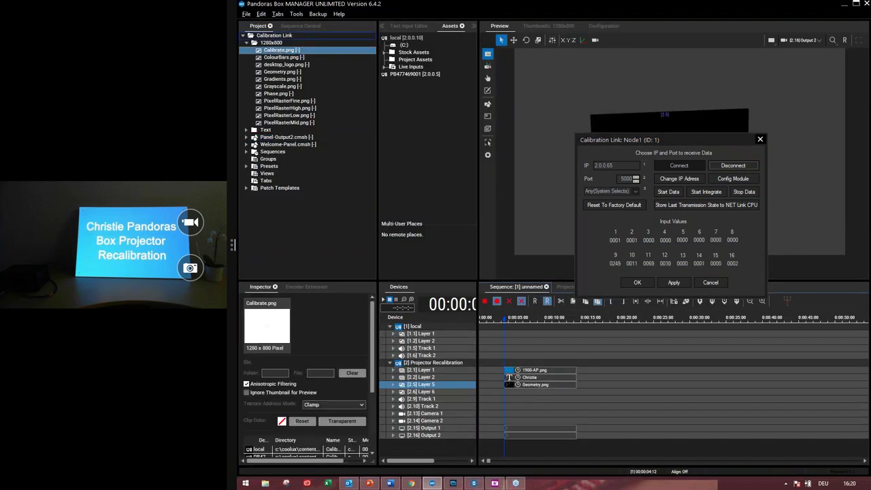
drag(458, 379, 441, 371)
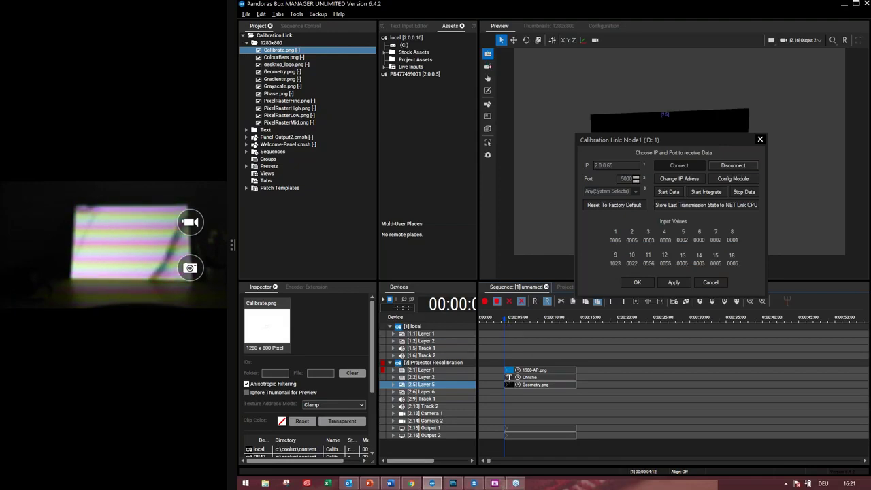
Reset all parameters of Layer 1 under the Projector Recalibration device
click(435, 371)
right_click(435, 371)
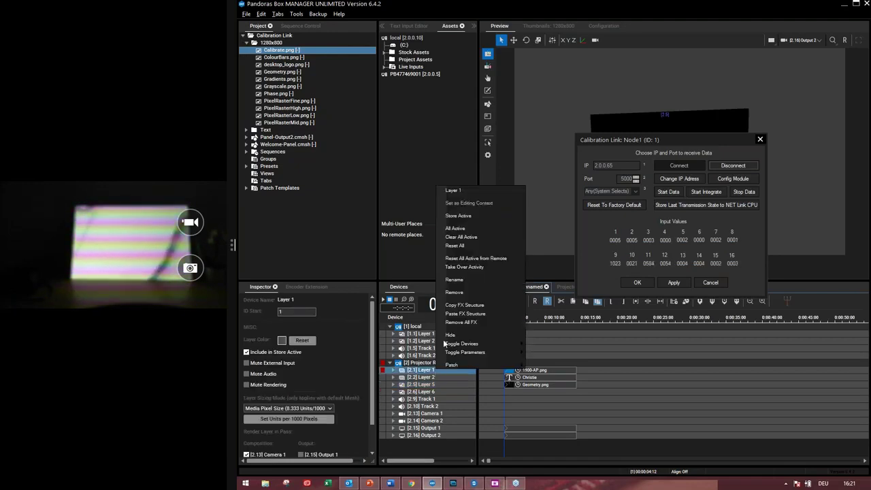
click(475, 247)
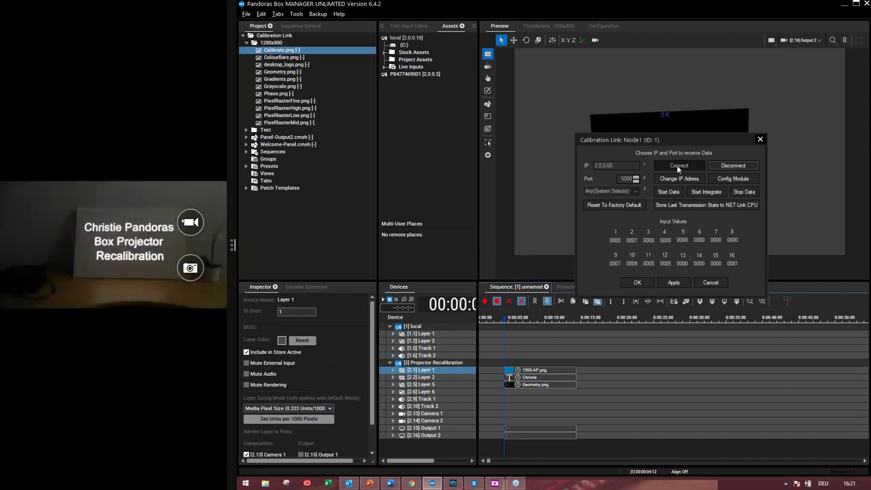
Accept the Calibration Link settings and return to the Widget Designer page
click(637, 282)
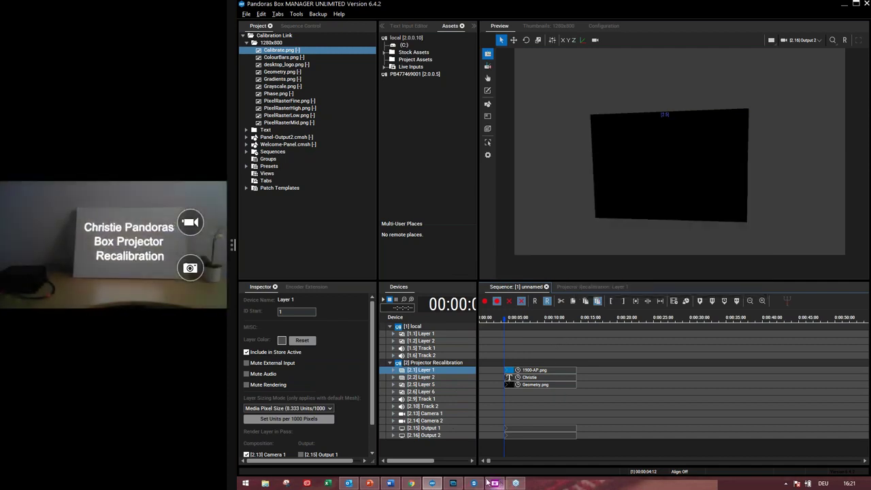
click(475, 484)
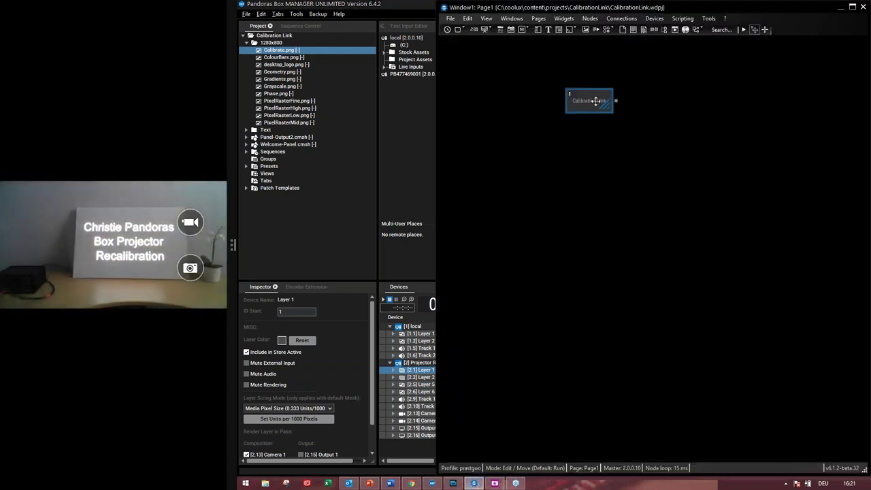
Move the Calibration Link node towards the upper-right area of the page
drag(642, 102, 730, 68)
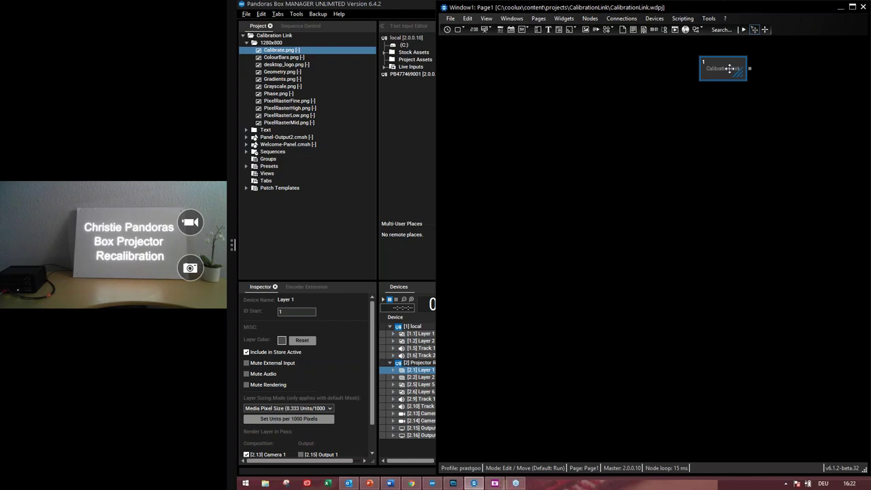
In Pandoras Box Manager, check the warp meshes assigned to Output 1 and Output 2, and preview Output 1
click(353, 182)
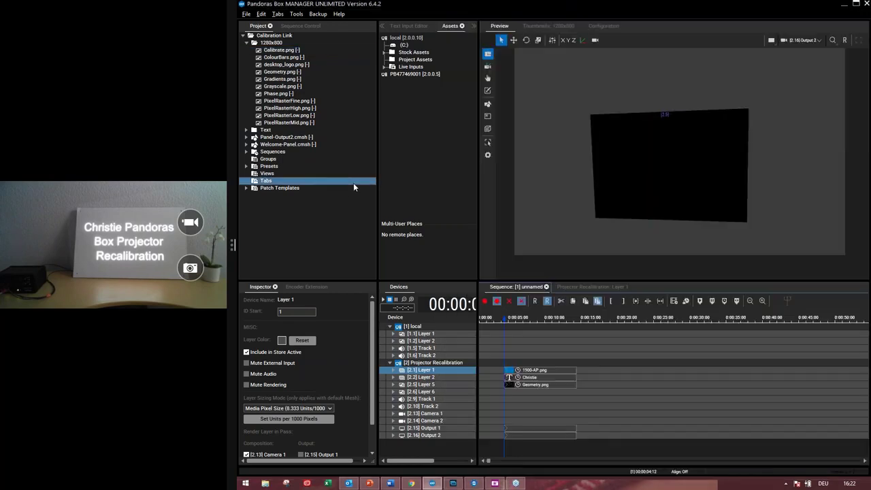
click(292, 139)
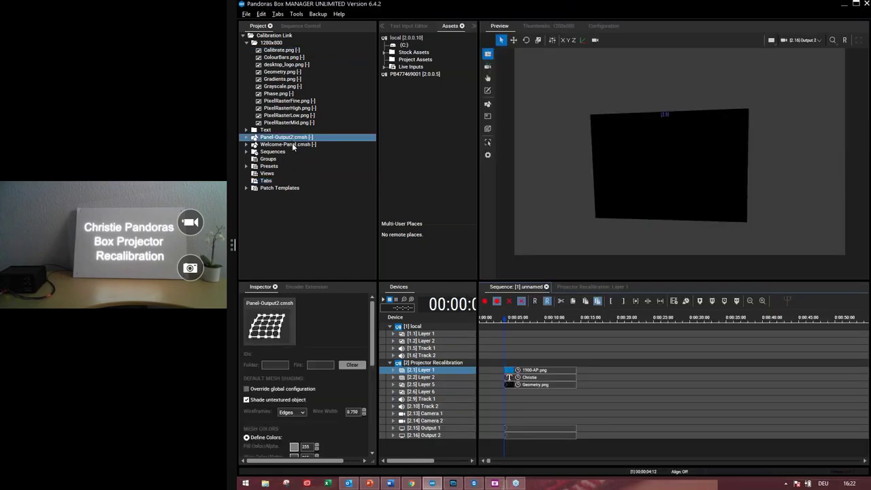
click(293, 145)
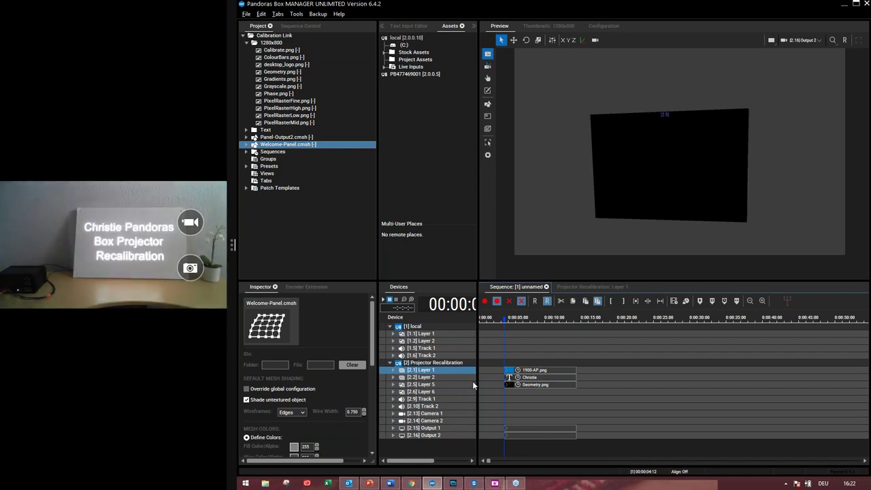
click(438, 430)
click(589, 287)
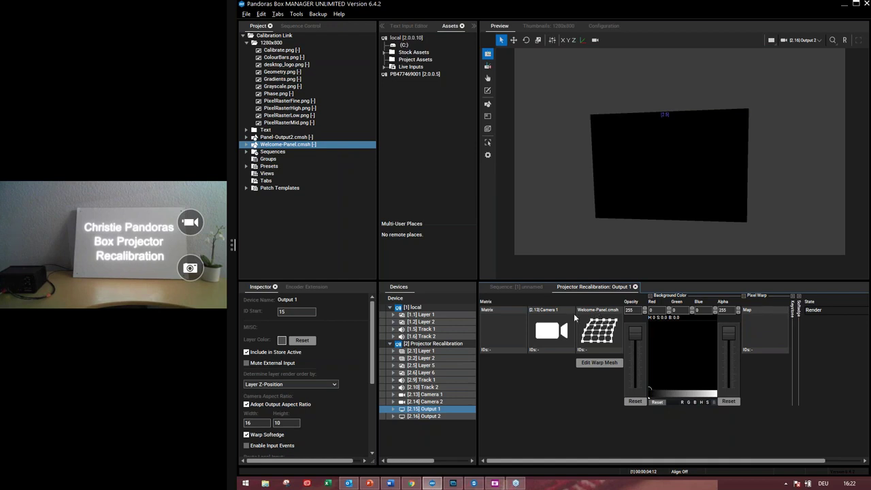
click(299, 137)
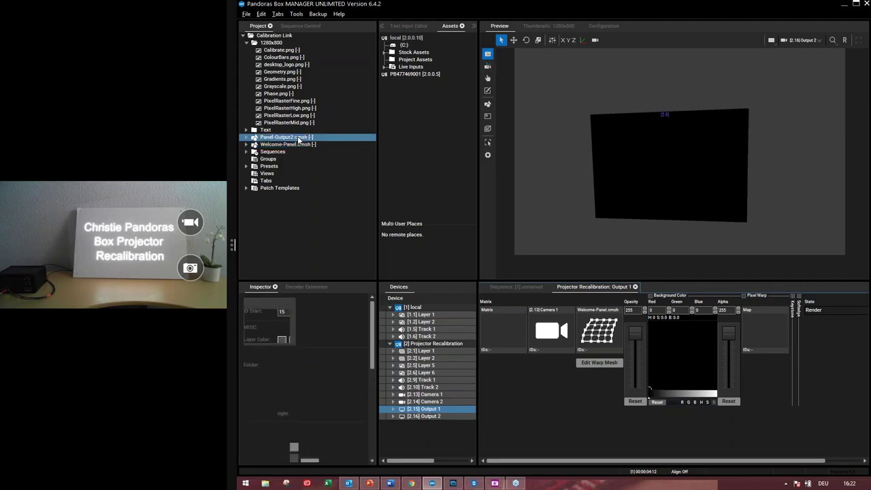
click(434, 417)
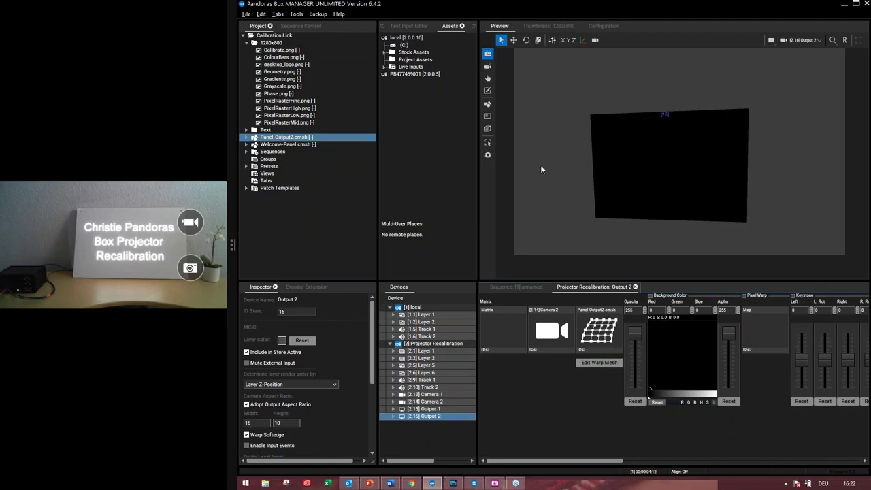
click(805, 41)
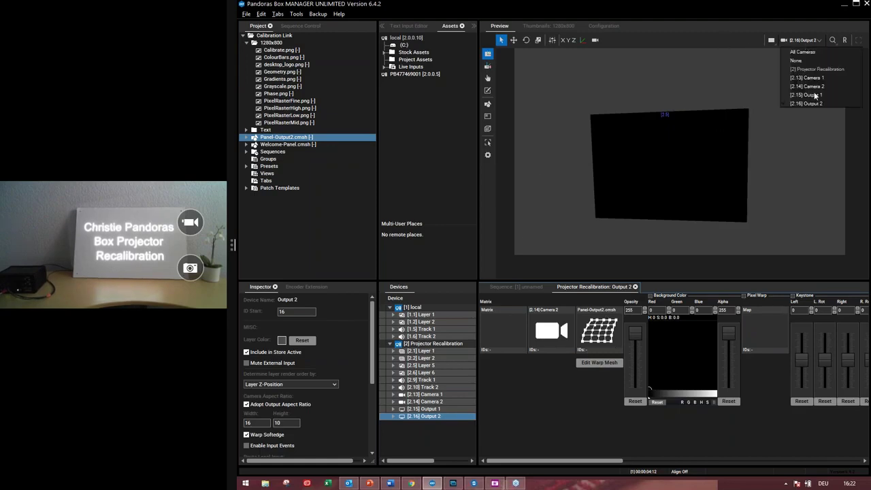
click(807, 95)
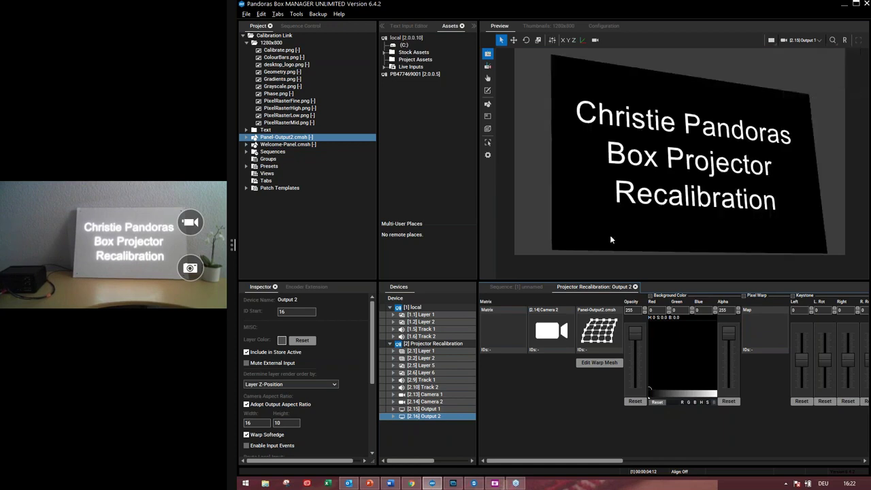
Raise the opacity of Layer 5 under Projector Recalibration to 255 and store it in the sequence
click(499, 286)
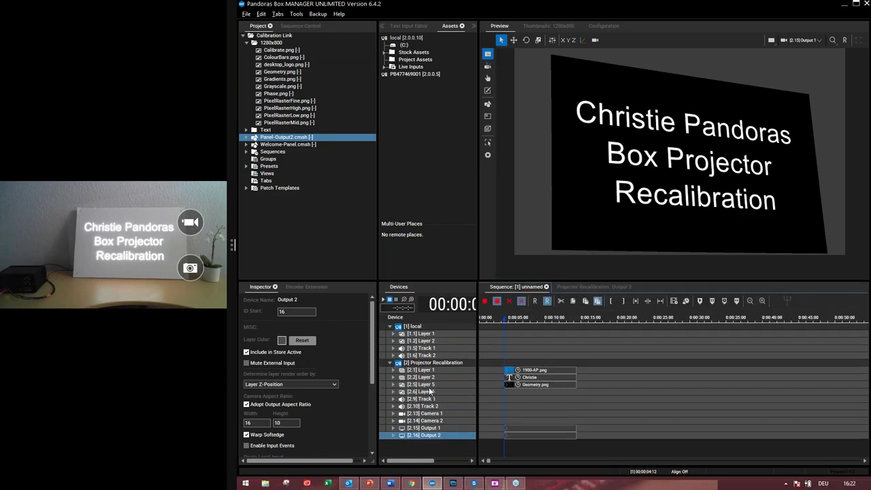
click(426, 384)
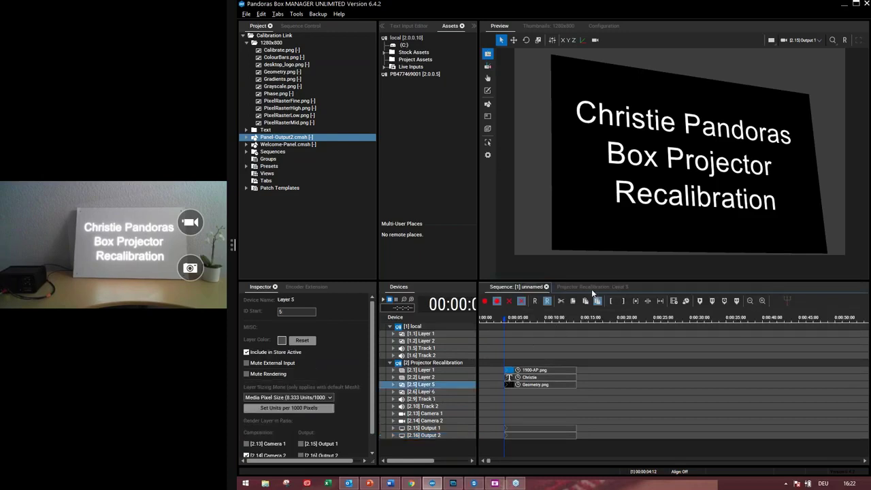
drag(538, 387, 538, 334)
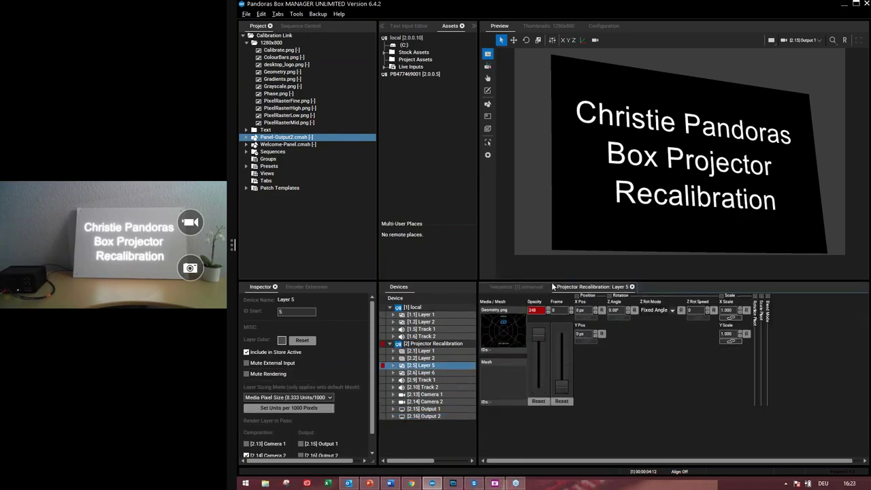
click(510, 287)
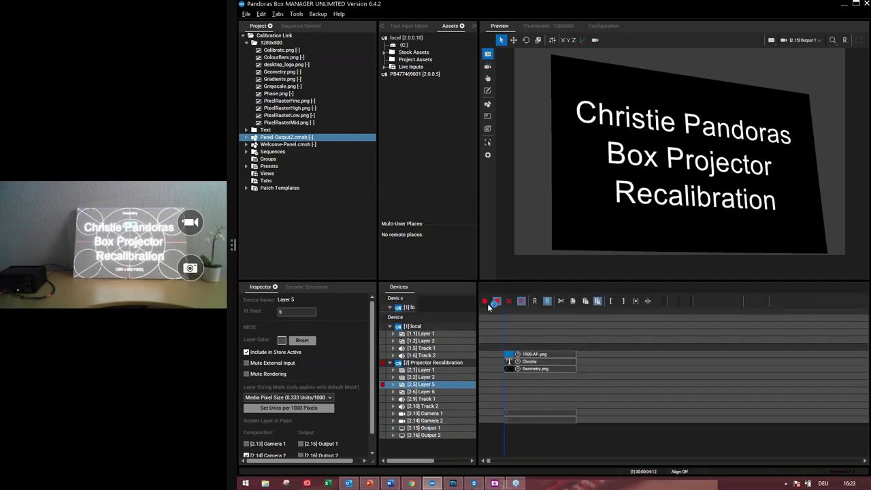
click(497, 301)
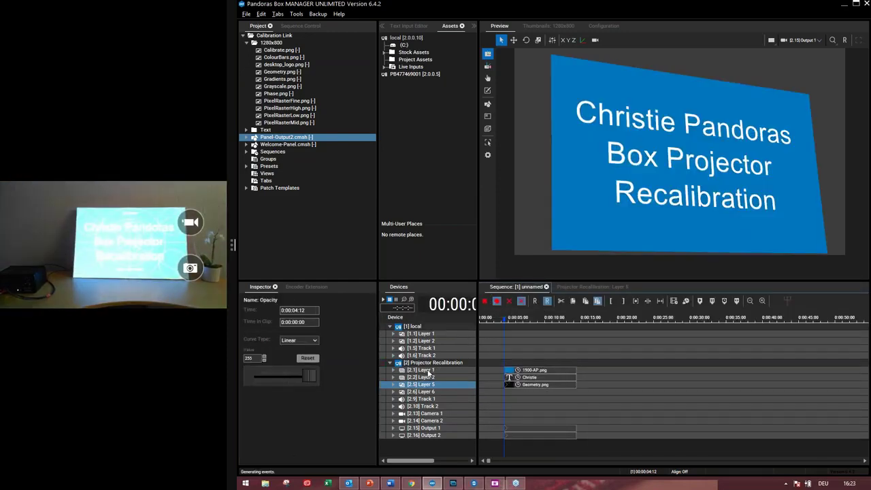
Set the opacity of Layer 1 and Layer 2 under Projector Recalibration to 0
click(431, 370)
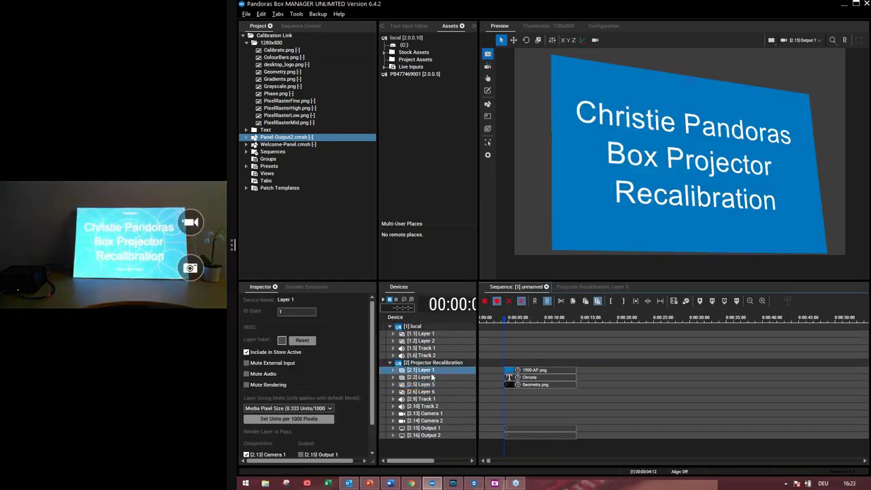
ctrl+click(431, 378)
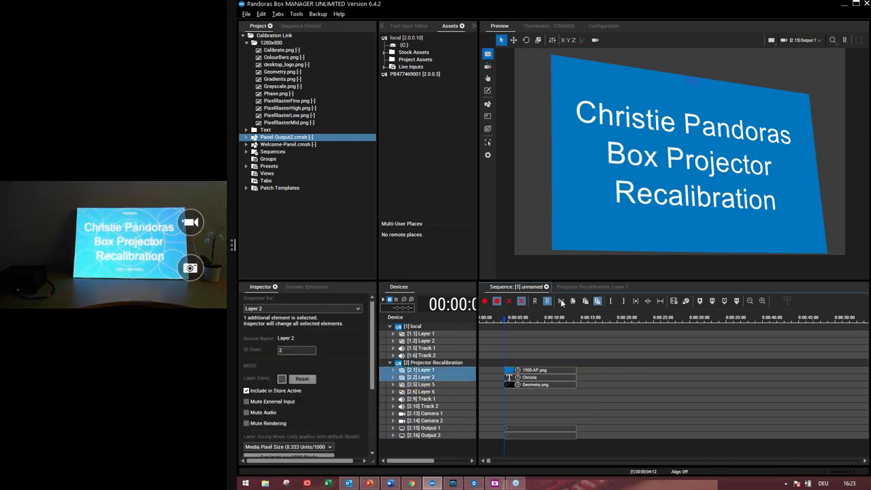
click(580, 293)
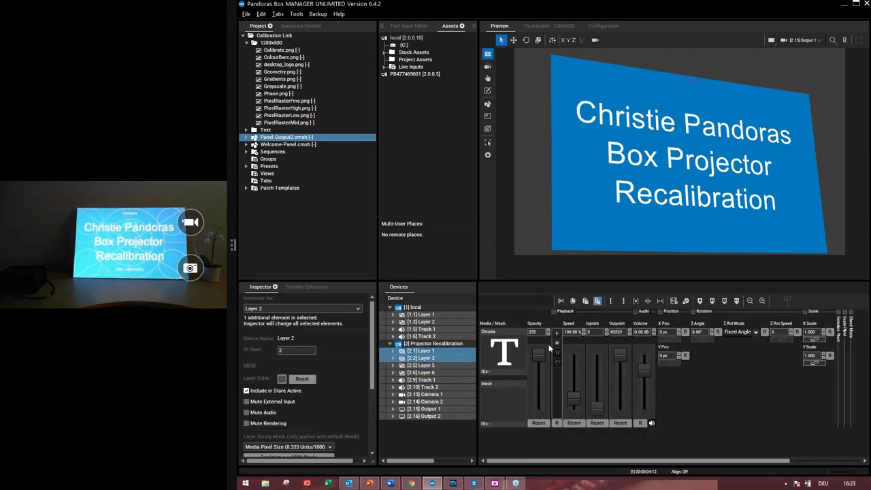
drag(540, 367, 546, 411)
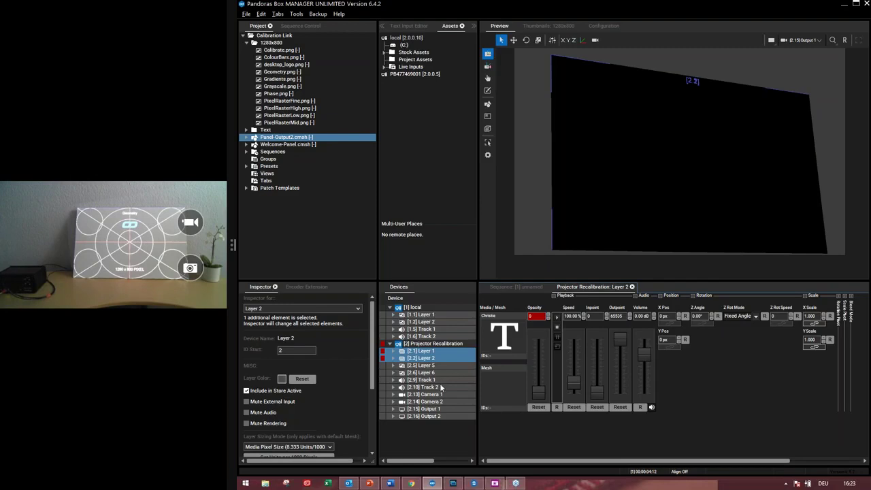
Check which camera Layer 5 renders to, and store the active values in the sequence
click(428, 367)
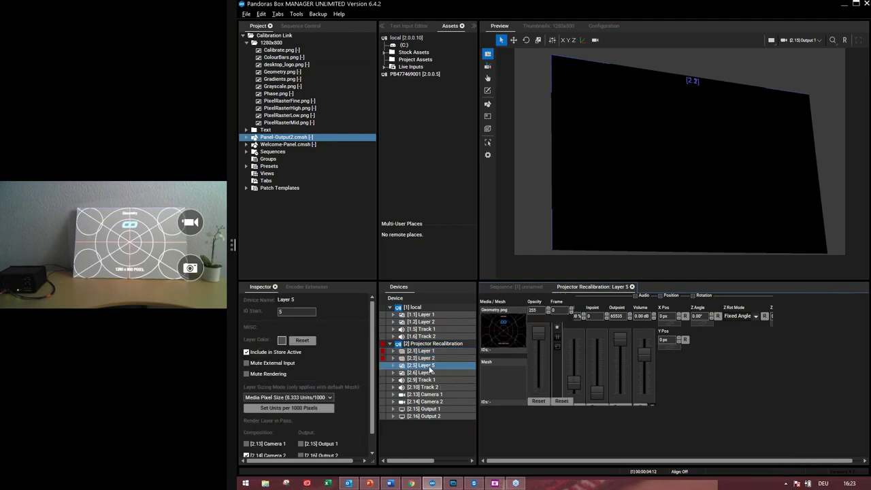
scroll(373, 376, down, 1)
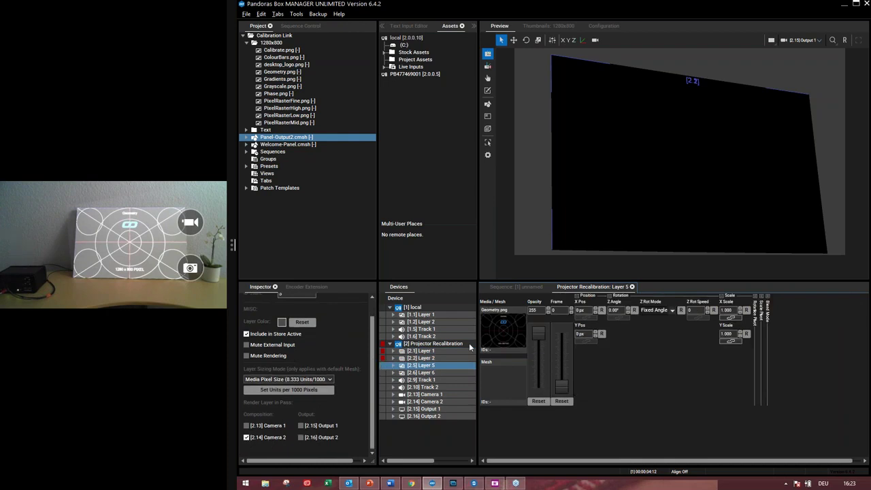
click(505, 288)
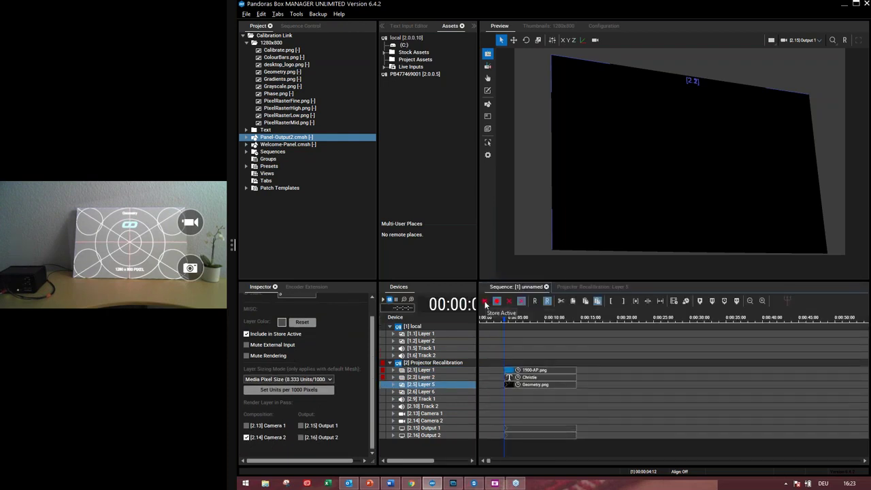
click(486, 303)
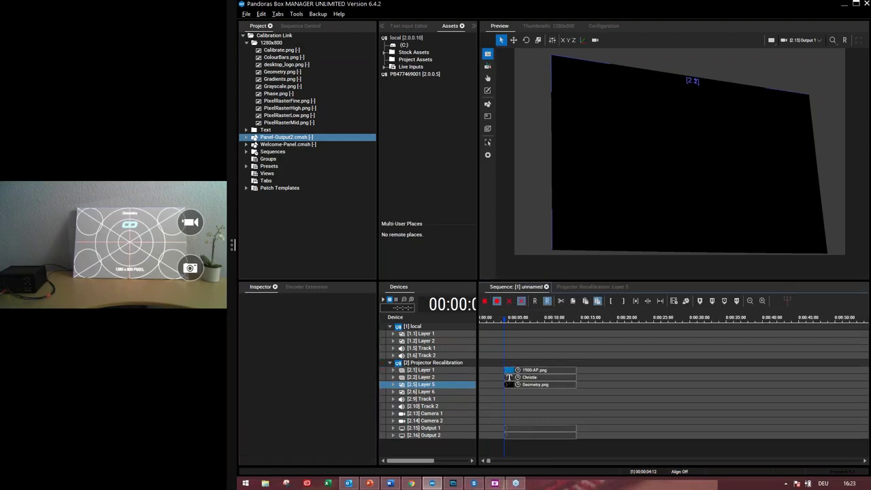
Switch to Widget Designer, open the Projector Recalibration tool and place its window below the Calibration Link node
mouse_move(474, 485)
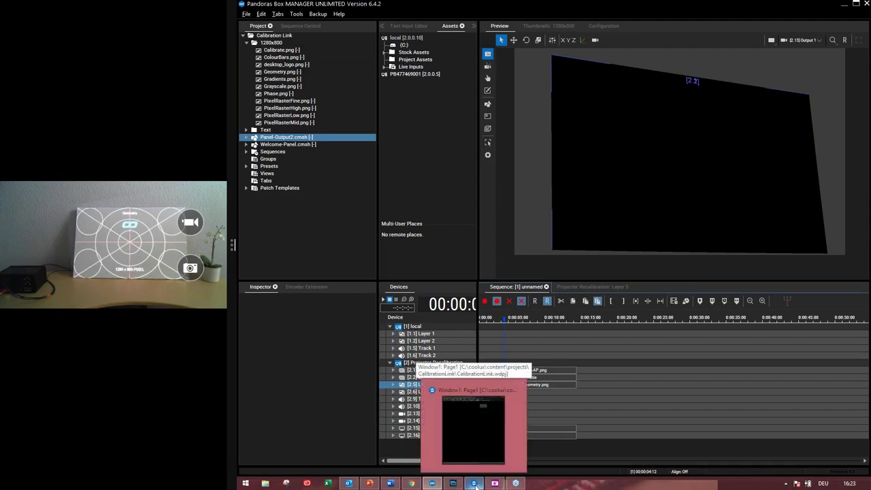
click(474, 486)
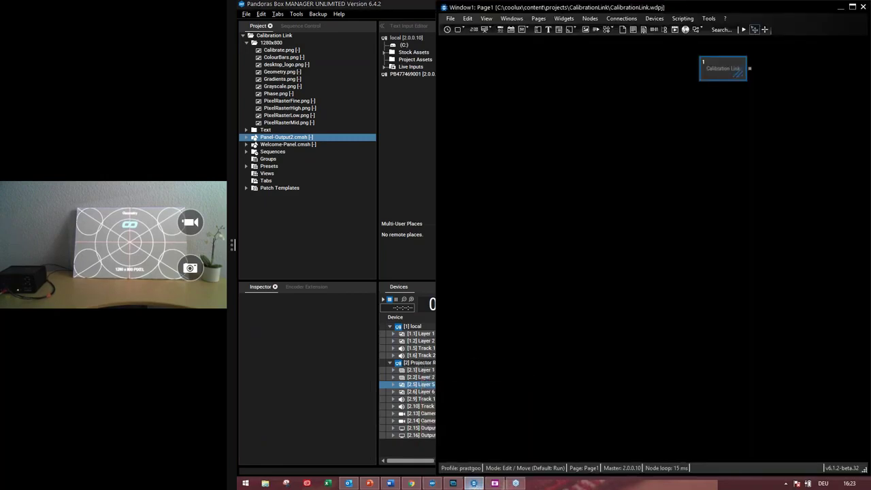
click(708, 19)
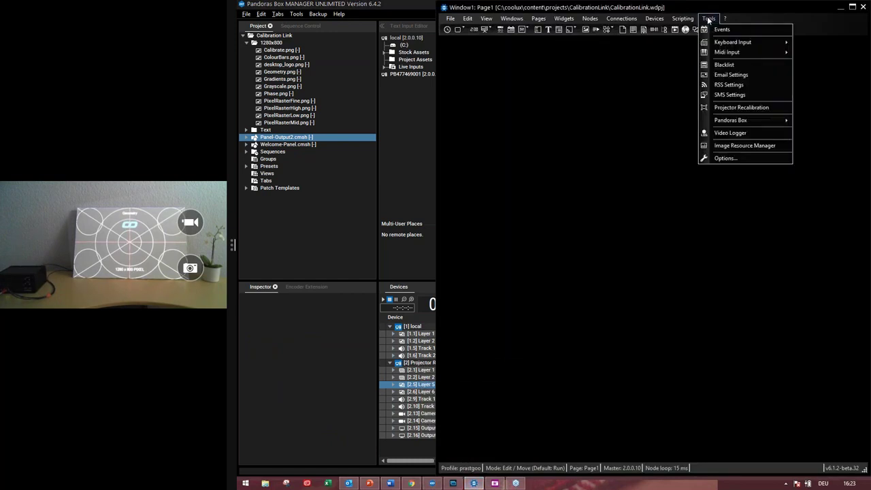
click(740, 107)
drag(616, 61, 646, 129)
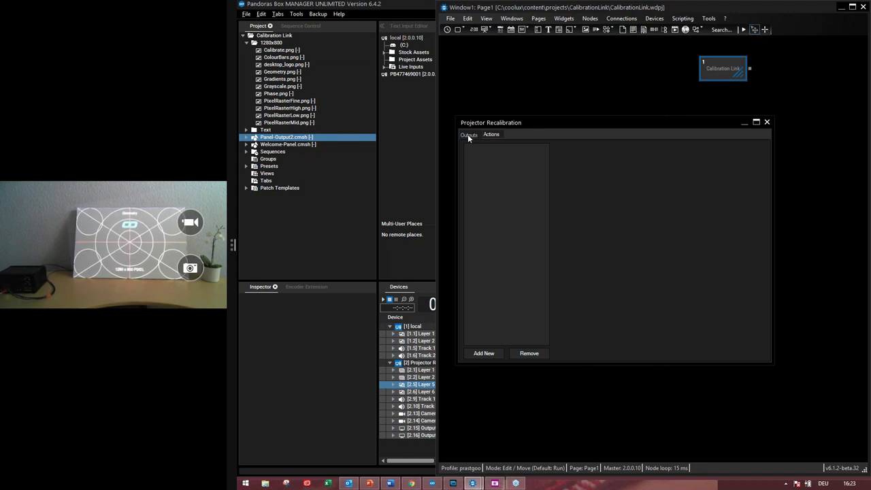
click(490, 135)
click(490, 135)
Add OutputDevice 2.16 (1280x800) as a new output in Projector Recalibration
click(494, 353)
drag(412, 19, 415, 172)
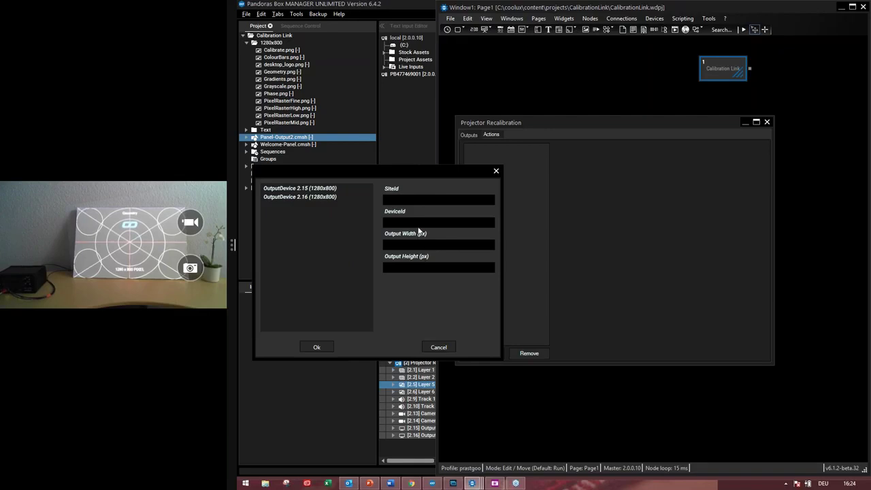
click(367, 199)
click(335, 198)
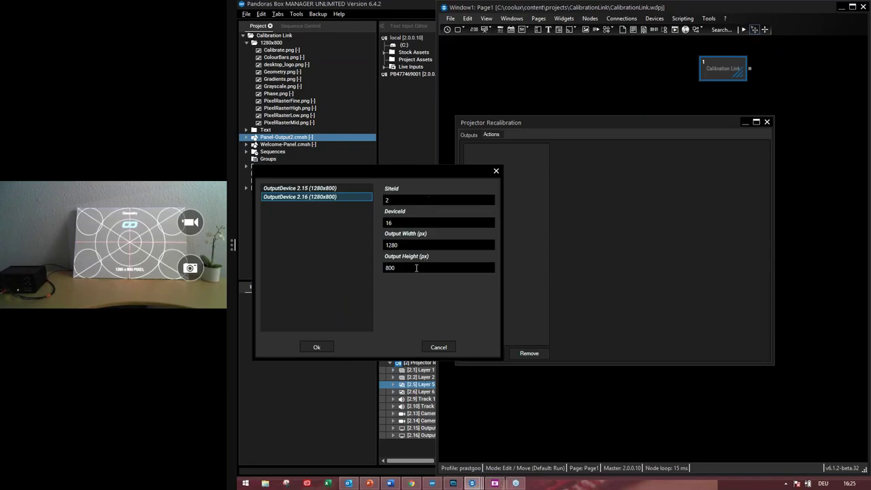
click(319, 347)
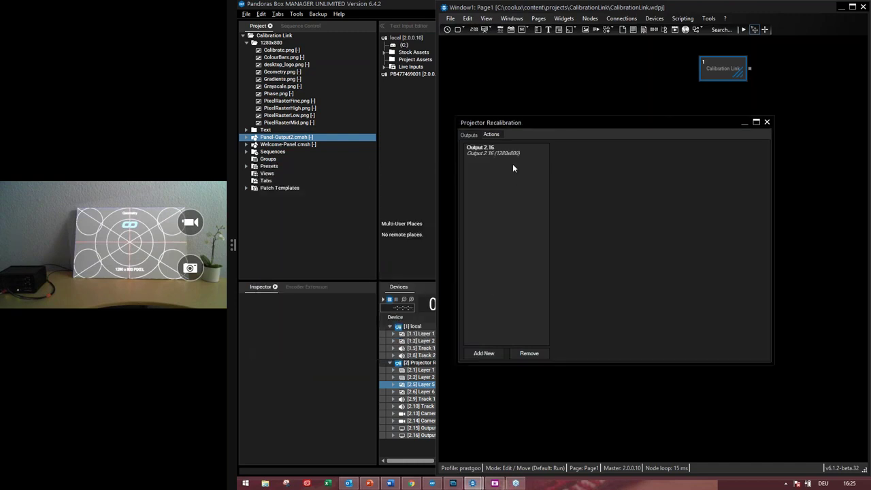
Set the Home Mesh of Output 2.16 to Panel-Output2.cmsh
click(510, 153)
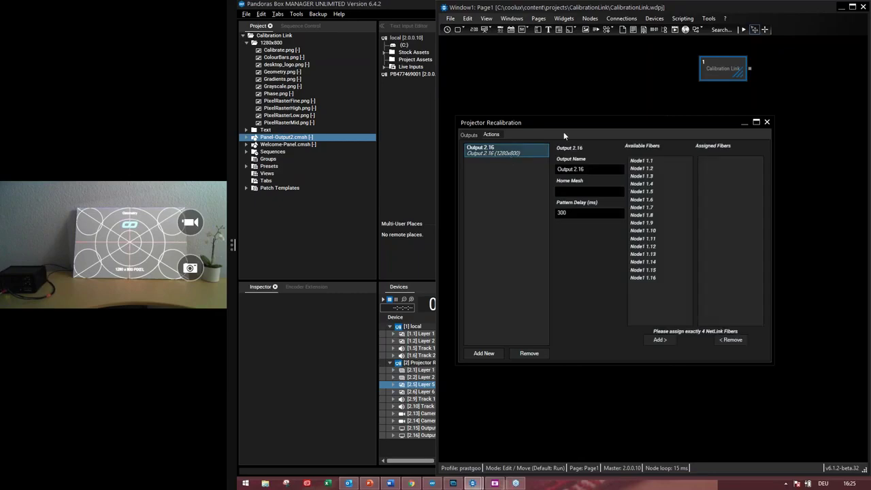
drag(572, 121, 529, 85)
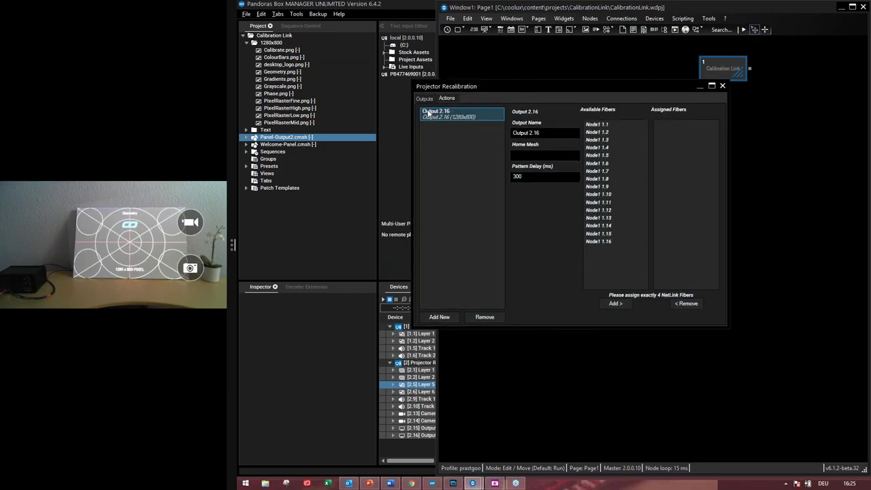
click(557, 153)
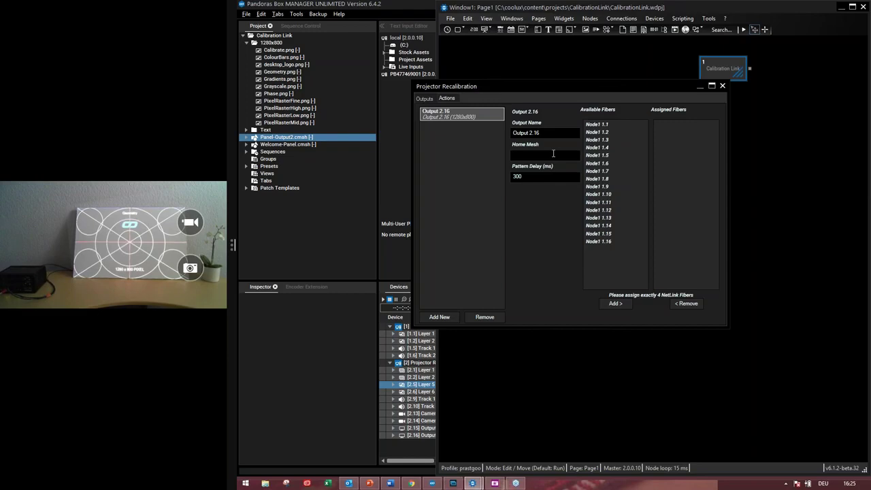
text(anel-Outpu)
text(msh)
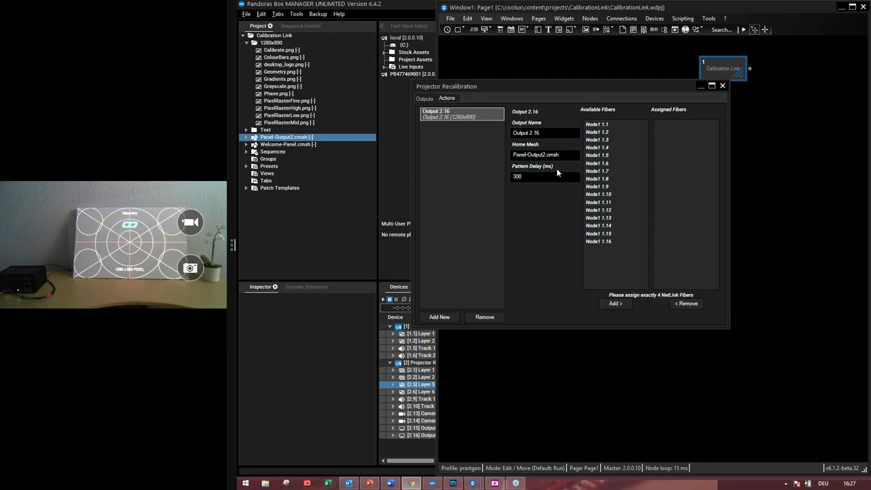
Open the Calibration Link node's settings and place them clear of the Projector Recalibration window to compare the fiber input values
click(588, 132)
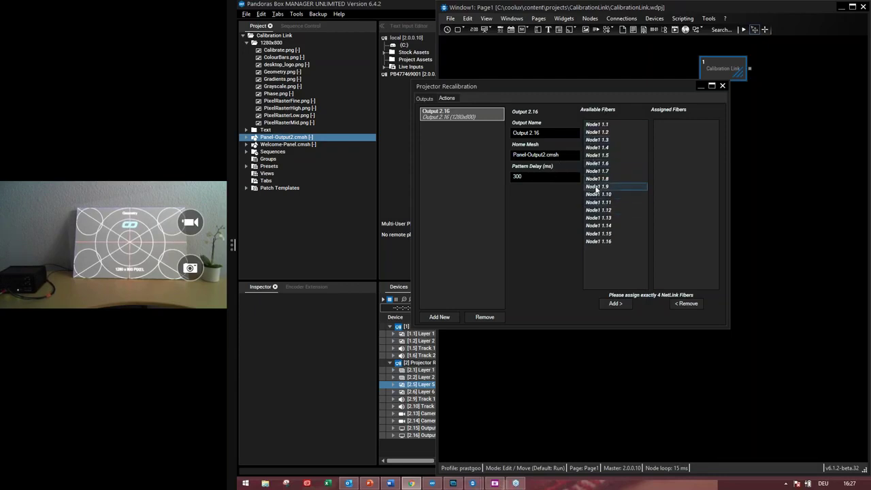
drag(664, 86, 585, 140)
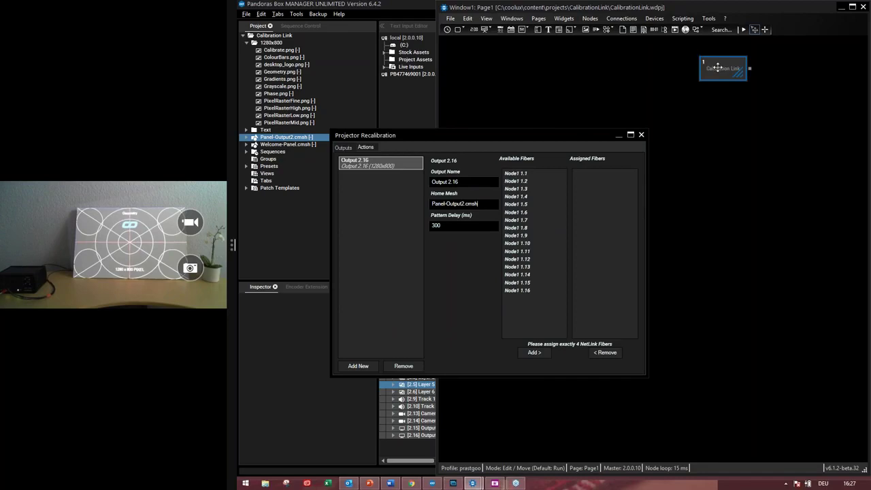
double_click(718, 68)
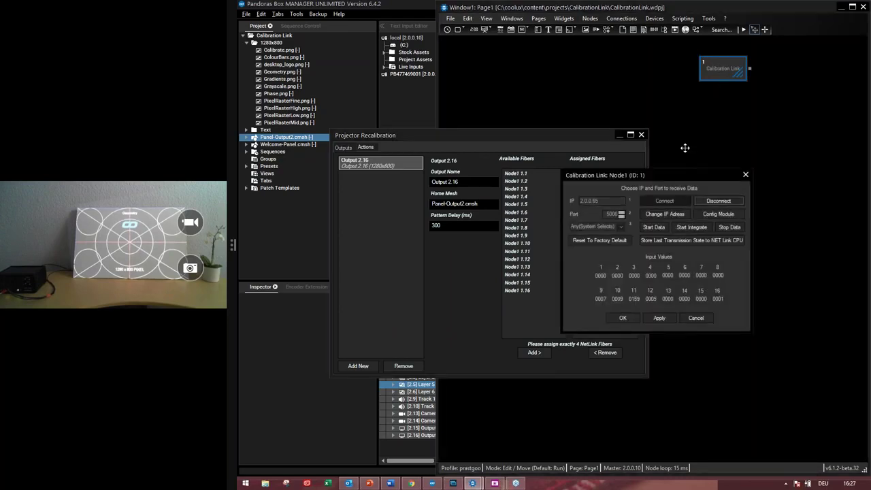
drag(667, 175, 771, 63)
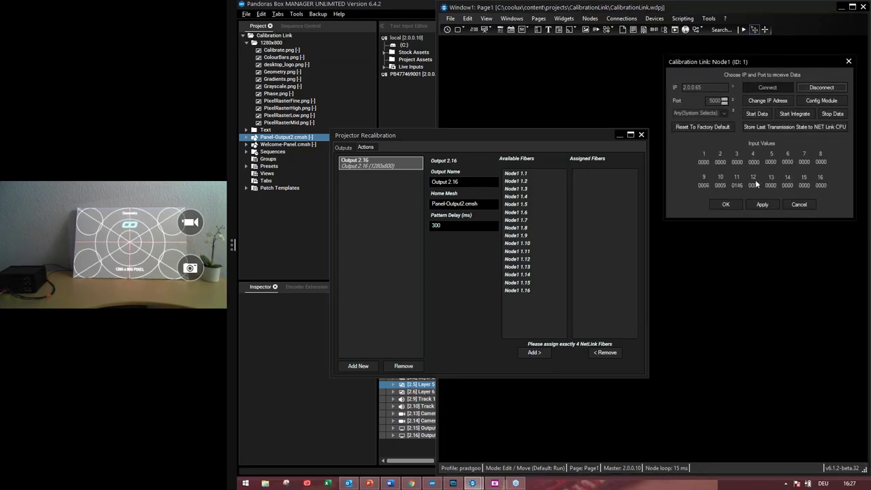
Assign the fibers Node1 1.9, 1.10, 1.11 and 1.12 to Output 2.16
click(540, 236)
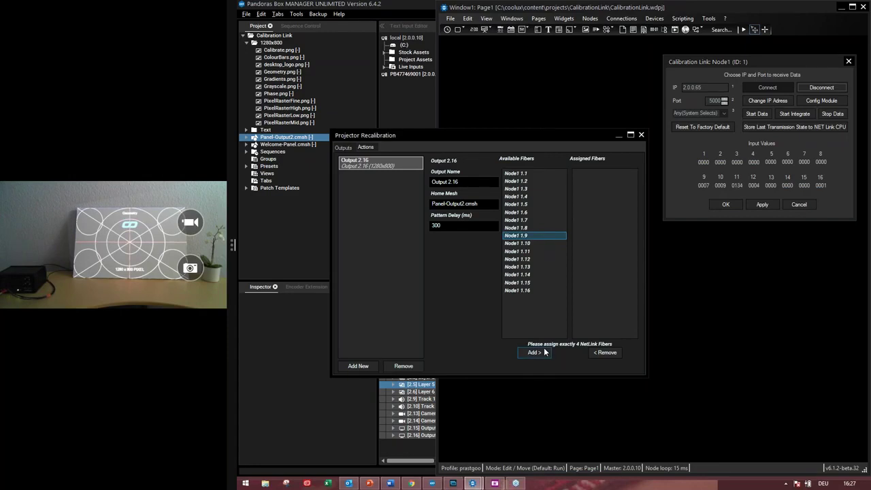
click(534, 353)
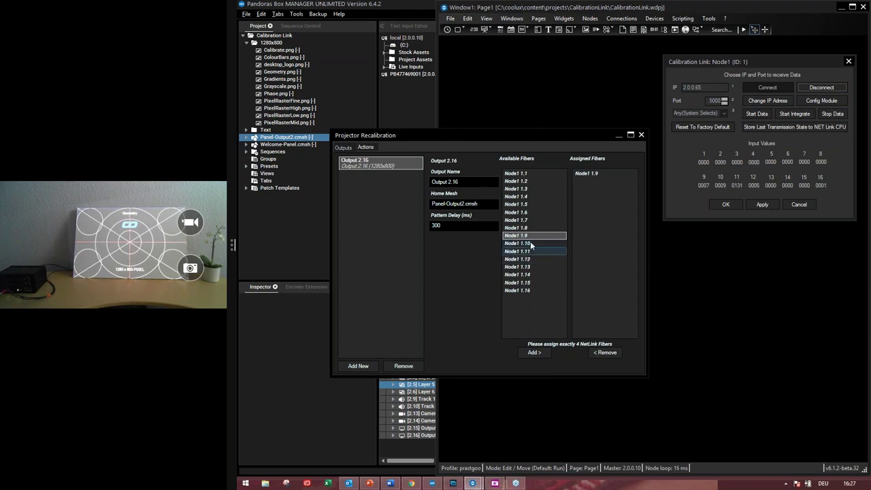
drag(532, 244, 531, 252)
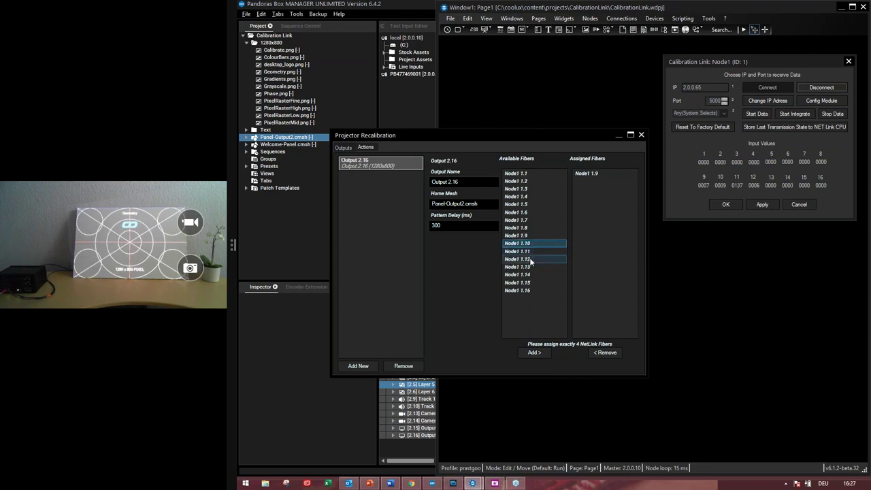
shift+click(531, 261)
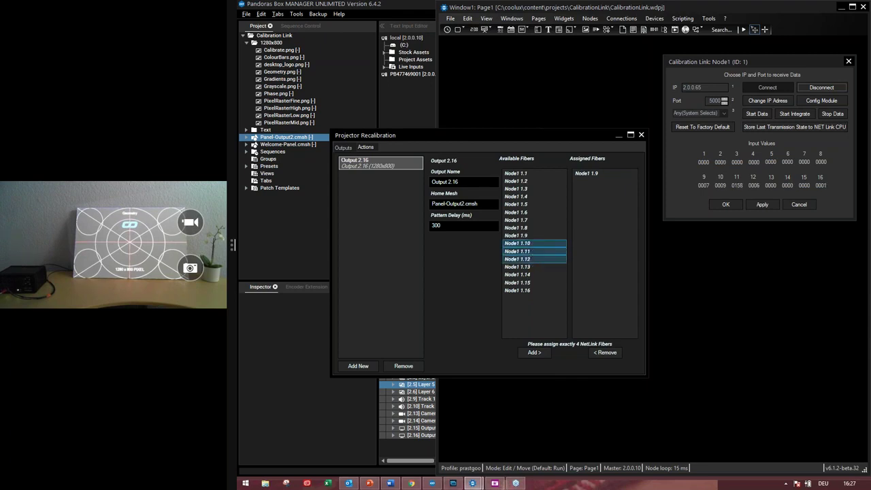
click(534, 352)
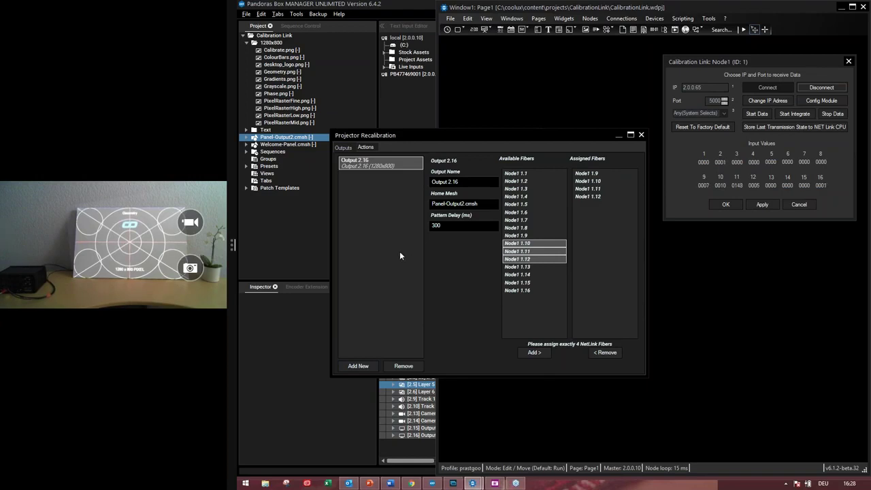
Review the available recalibration commands, and check the configuration and assigned fibers of Output 2.16
click(365, 148)
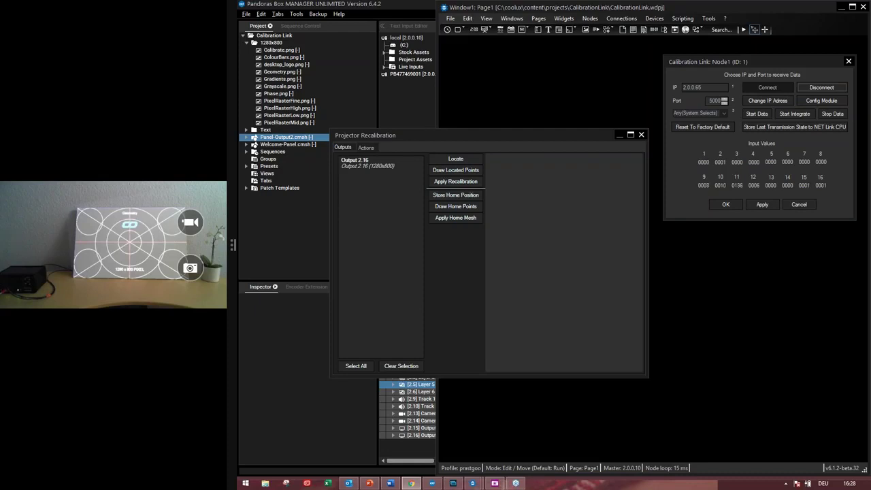
click(374, 162)
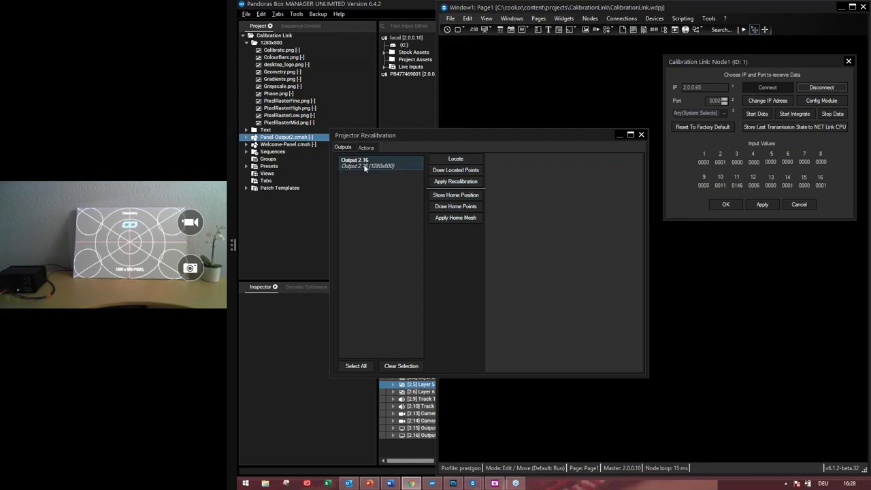
click(367, 147)
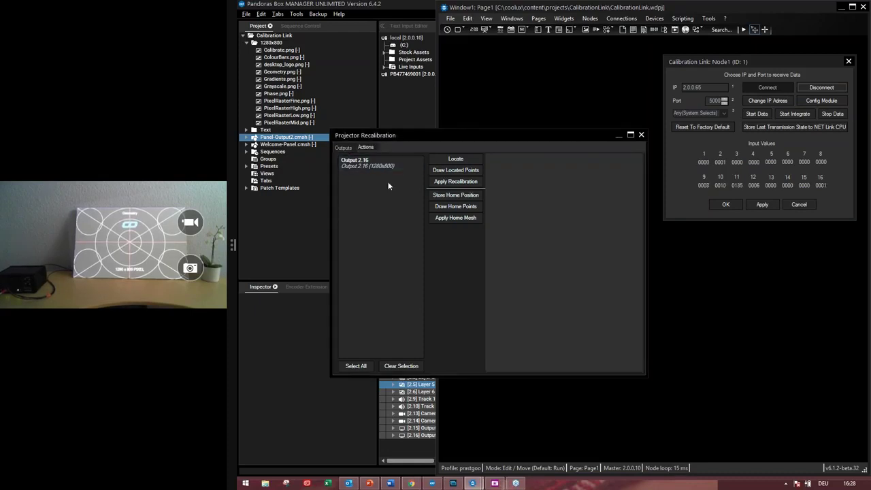
click(387, 165)
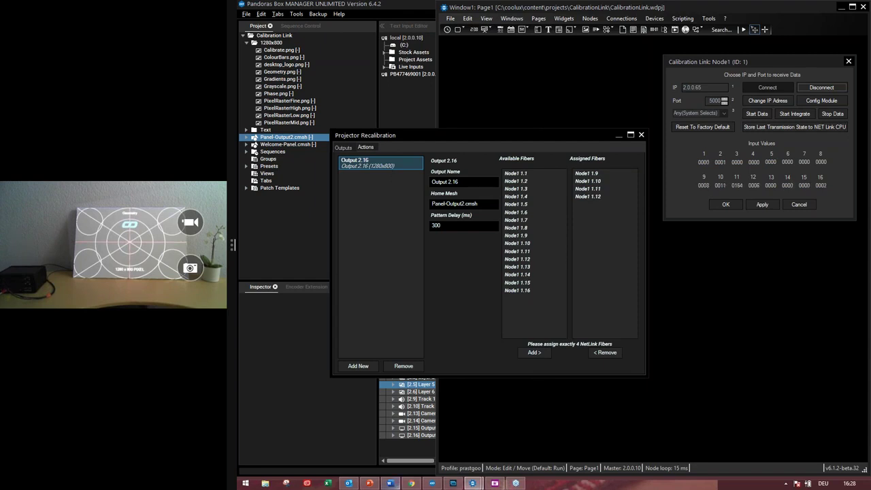
Switch to the calibration presentation in PowerPoint and go back from Hardware Setup to the Info About Fiber Cables slide
click(370, 483)
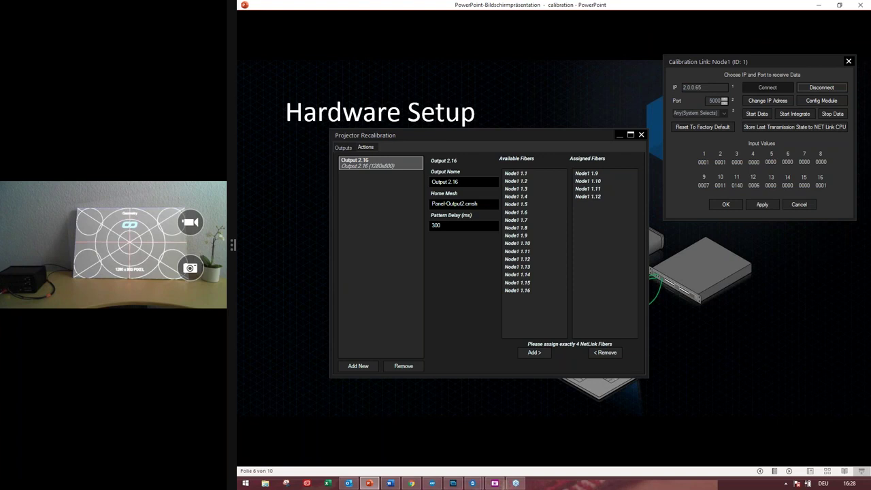
click(539, 179)
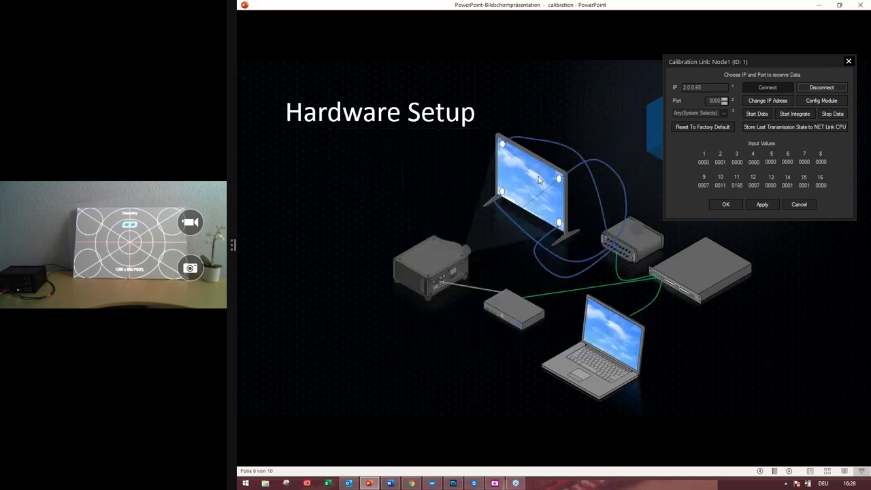
click(538, 179)
scroll(537, 180, up, 1)
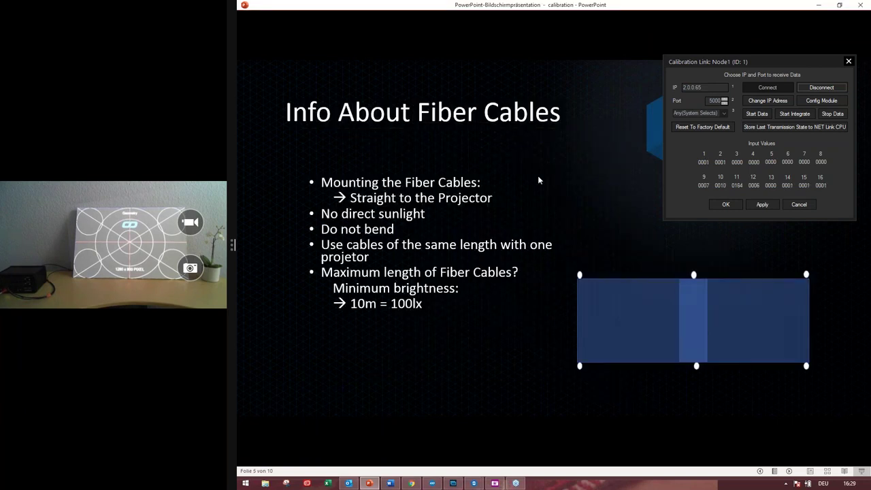
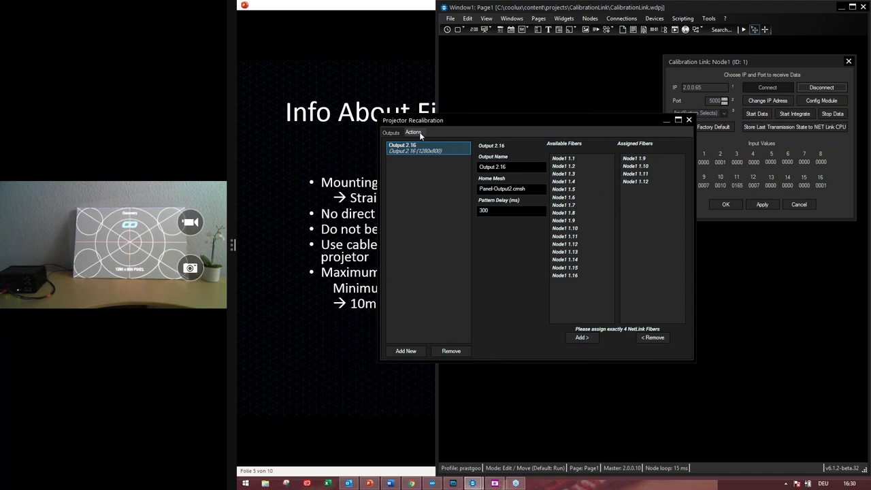
Show the recalibration commands in Projector Recalibration, try to run Locate, and select Output 2.16
click(420, 133)
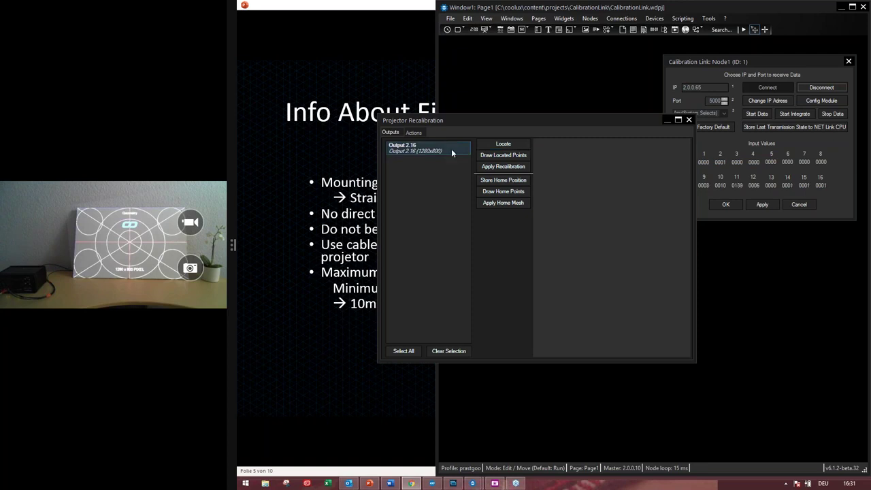
click(415, 147)
click(415, 179)
click(517, 143)
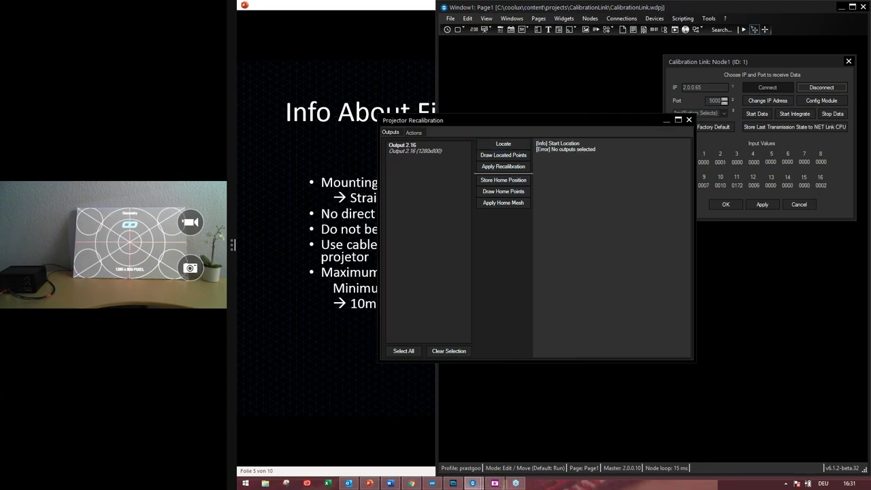
click(445, 148)
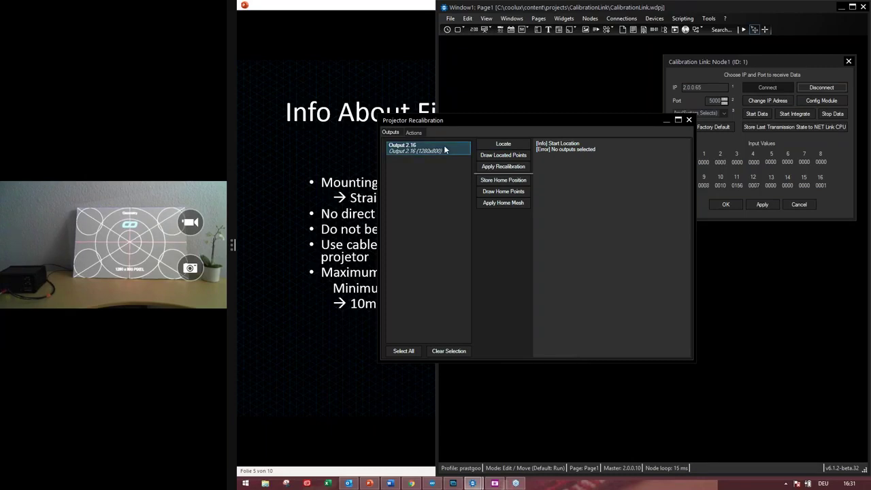
click(516, 145)
Bring Pandoras Box Manager up behind Projector Recalibration, move that window off the project tree, and run Locate for Output 2.16
click(432, 484)
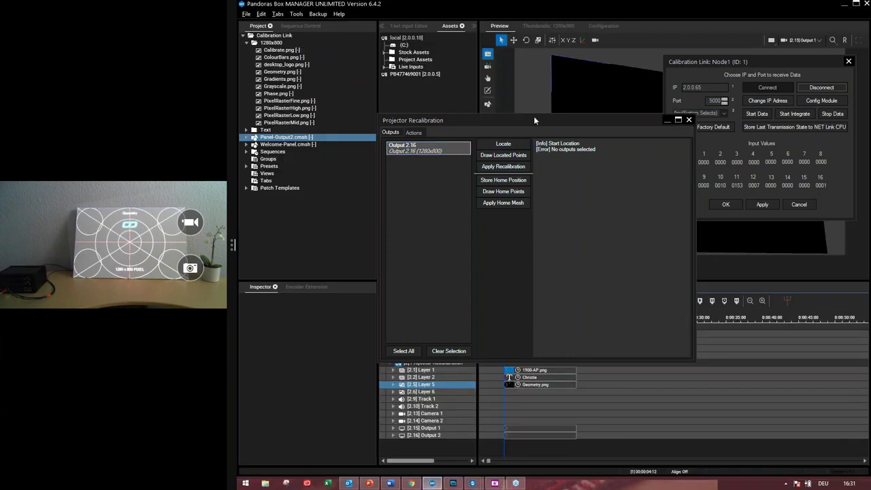
drag(533, 119, 654, 141)
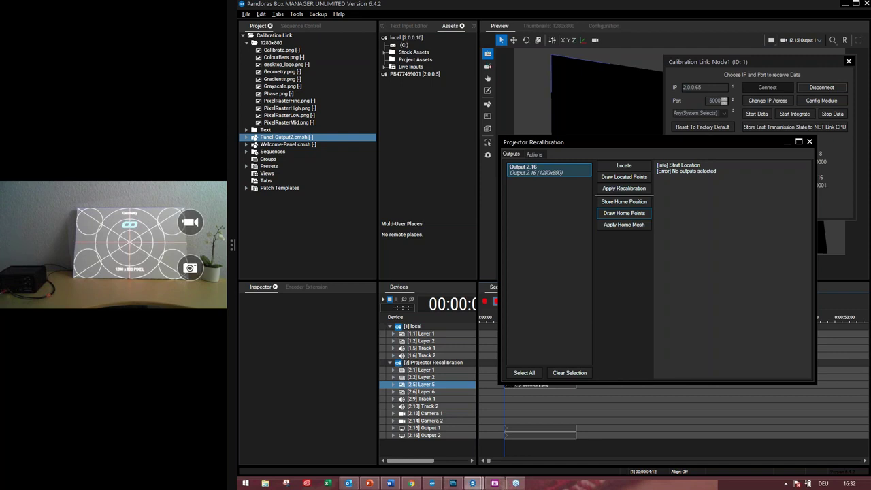
click(629, 168)
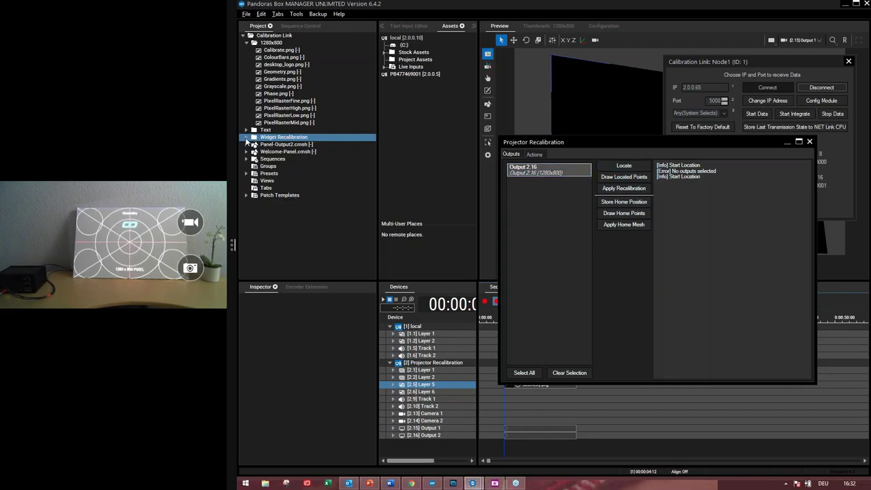
Expand the Widget Recalibration folder in the project and inspect the output_2_16 canvas
click(247, 137)
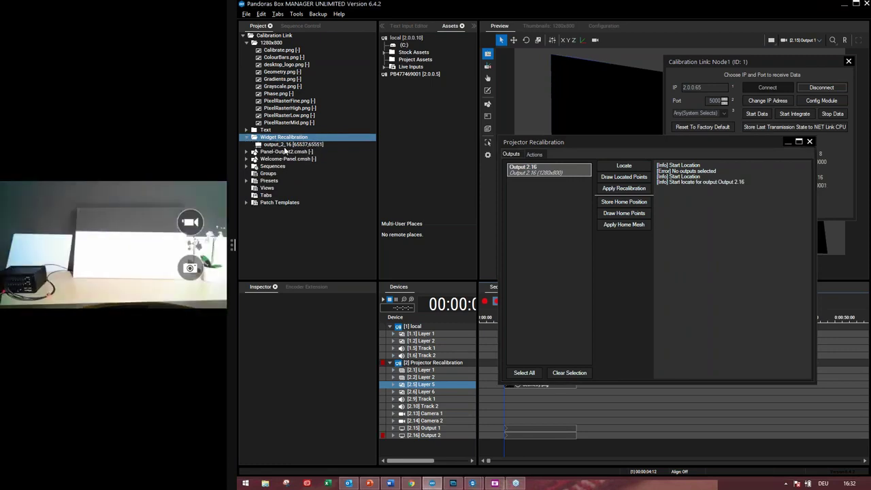
click(340, 145)
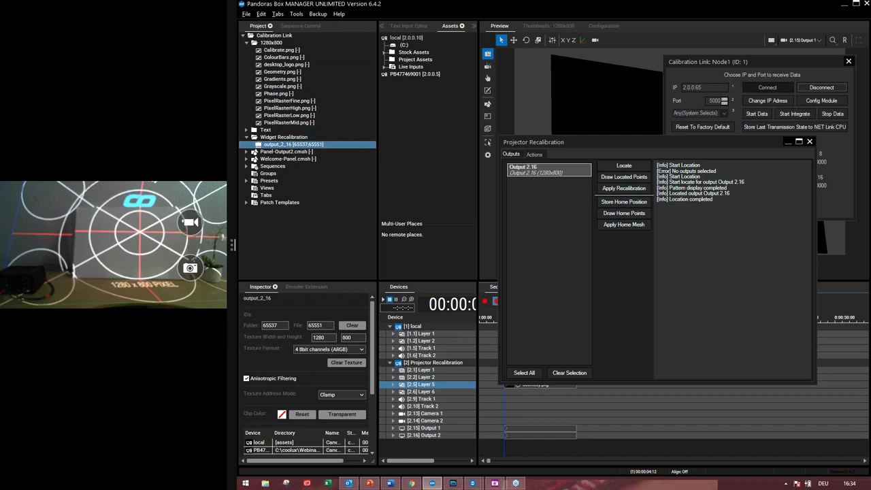
Draw the located points of Output 2.16 and store them as its home position
drag(657, 141, 620, 105)
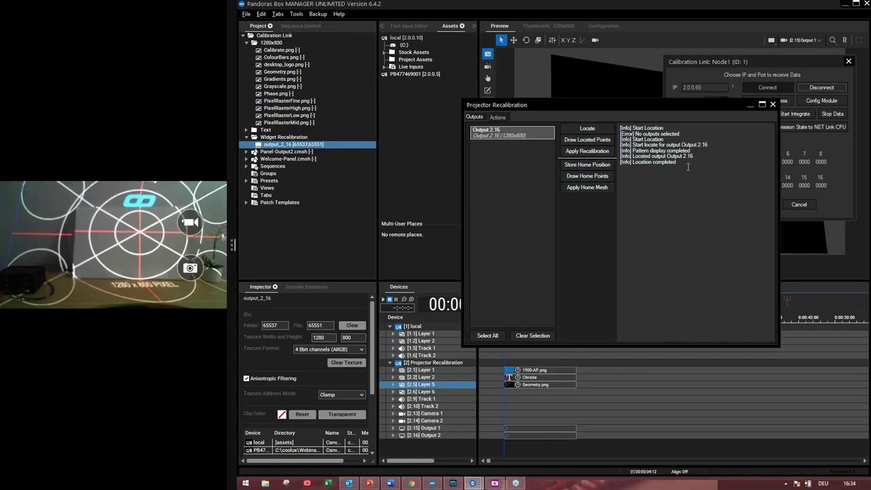
click(609, 142)
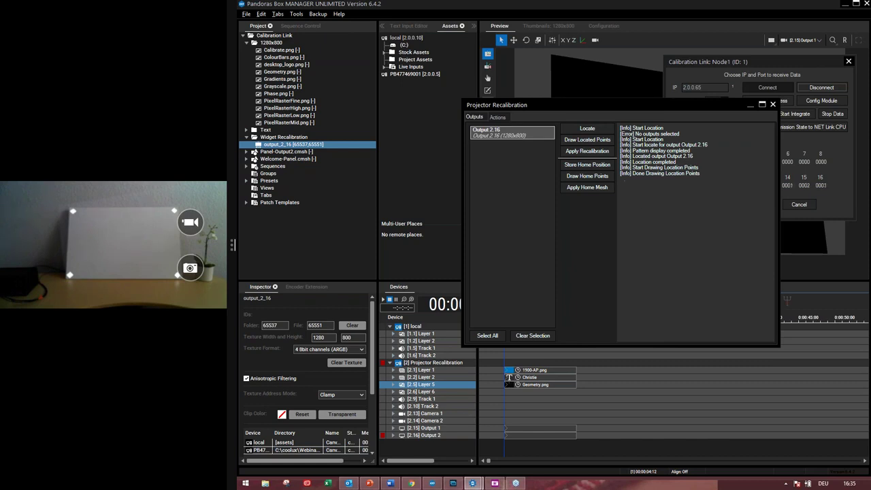
click(601, 165)
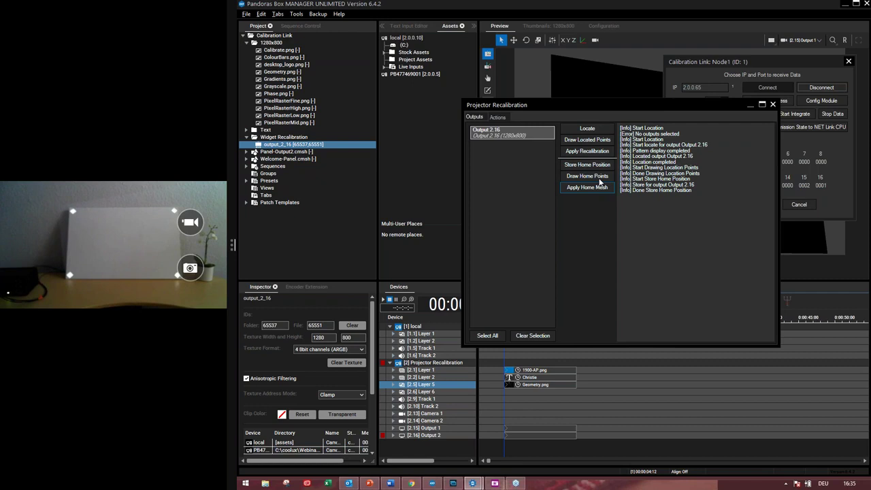
Draw the home points of Output 2.16 and apply its home mesh
click(600, 178)
click(601, 188)
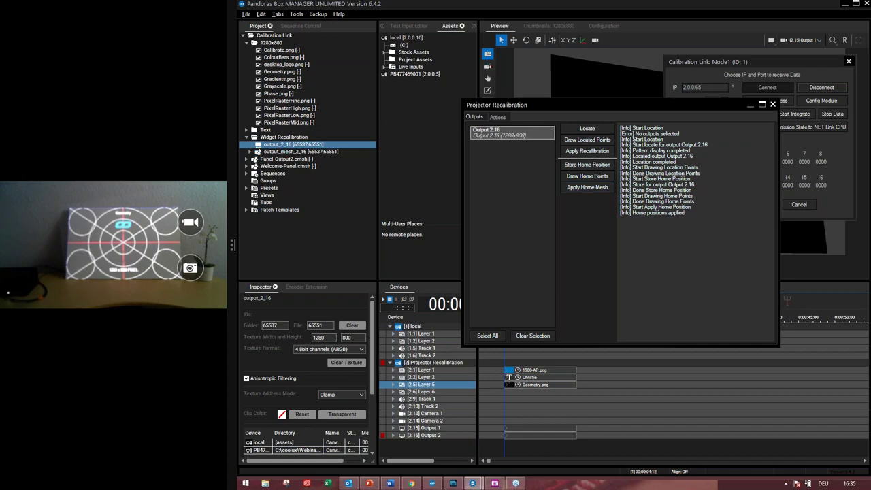
Inspect the output_mesh_2_16 mesh with its surface, and compare it with Panel-Output2.cmsh
click(300, 151)
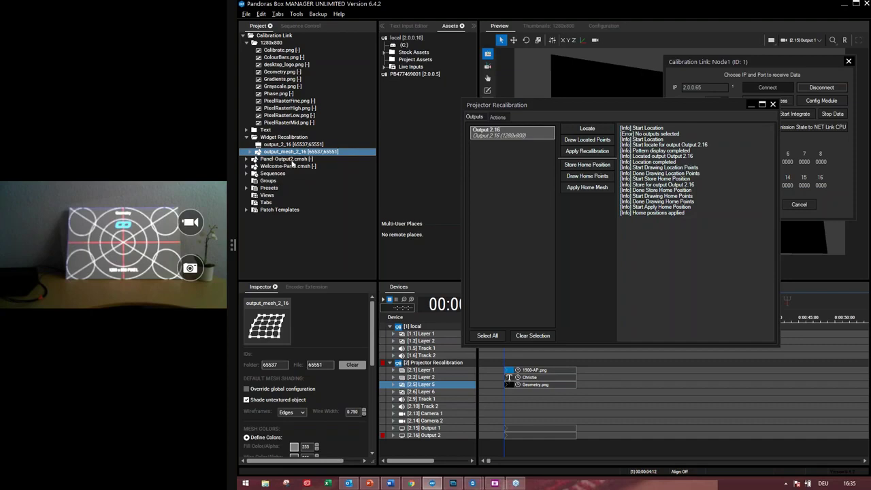
click(252, 154)
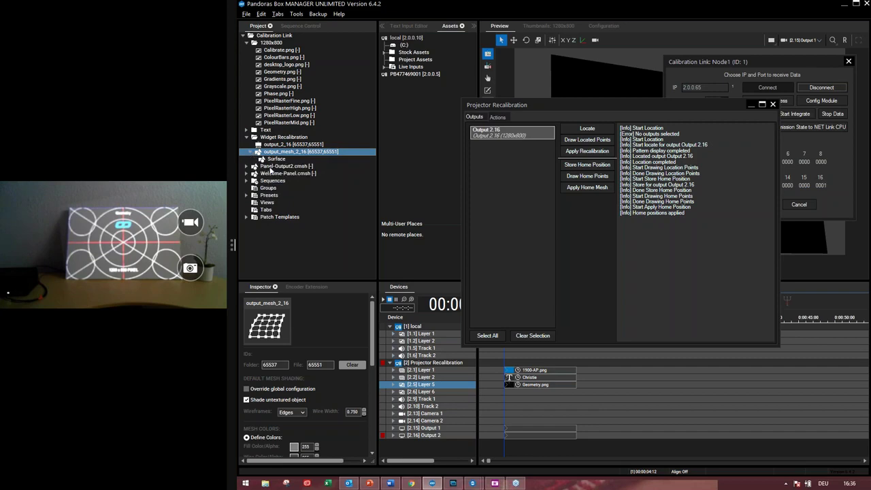
click(271, 168)
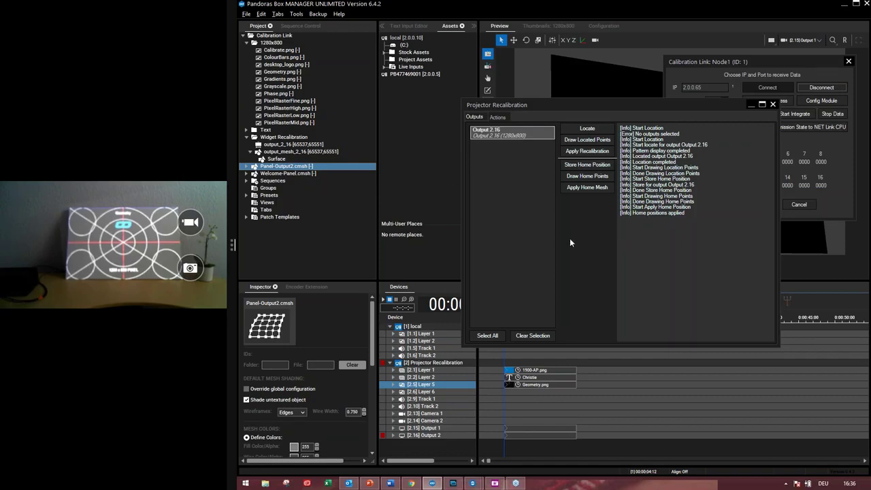
Shift the Projector Recalibration window slightly and run Locate again for Output 2.16 to capture the displaced projector's position
click(614, 106)
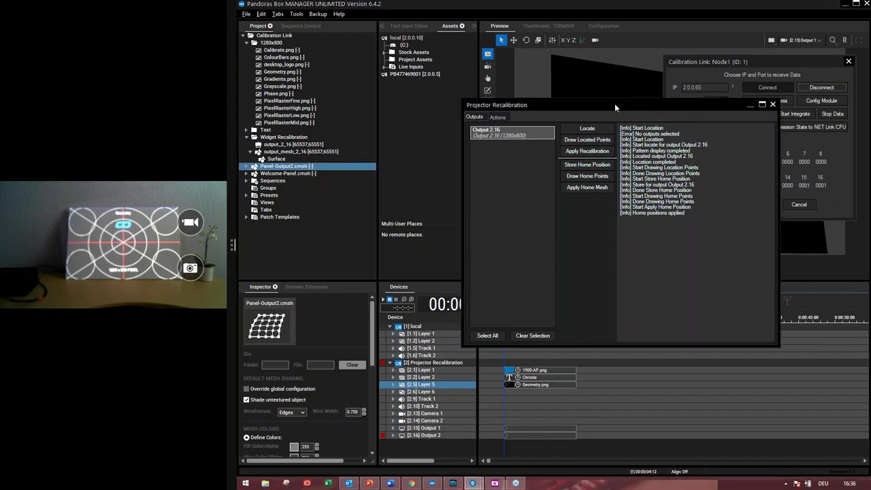
drag(614, 103, 631, 106)
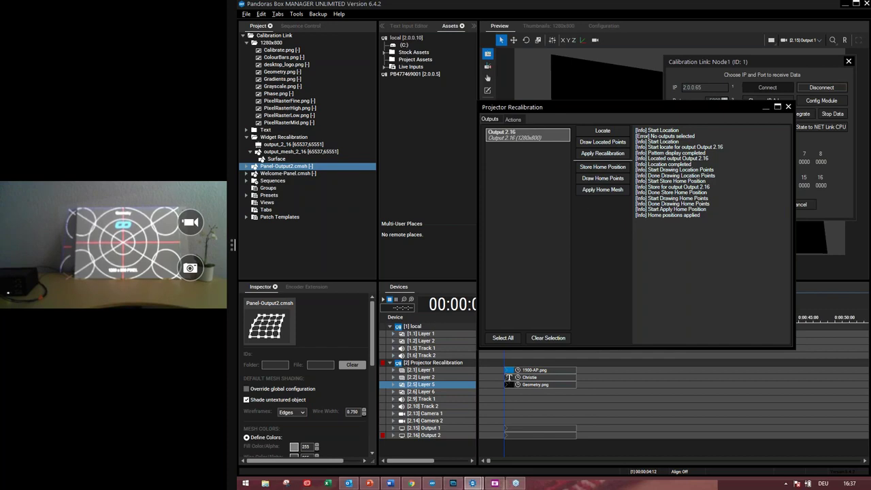
click(602, 132)
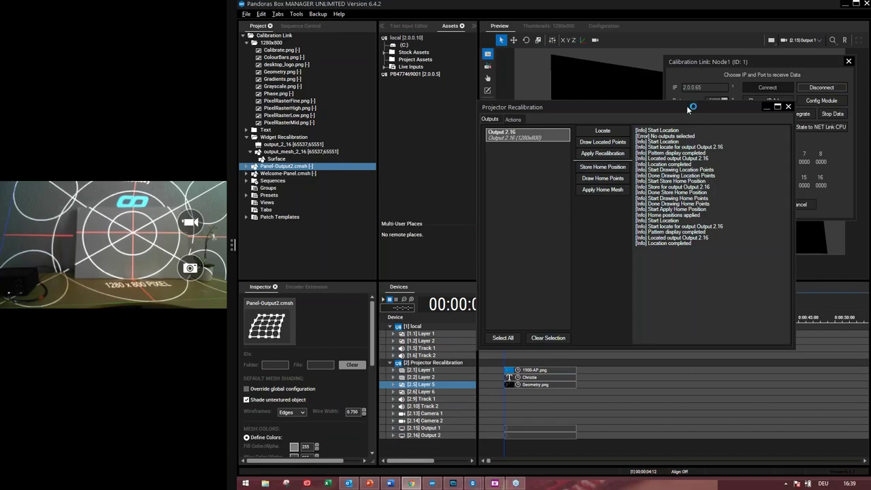
Move the Projector Recalibration window clear of the node dialog, draw the located points of Output 2.16 and apply its recalibration
drag(689, 108, 608, 101)
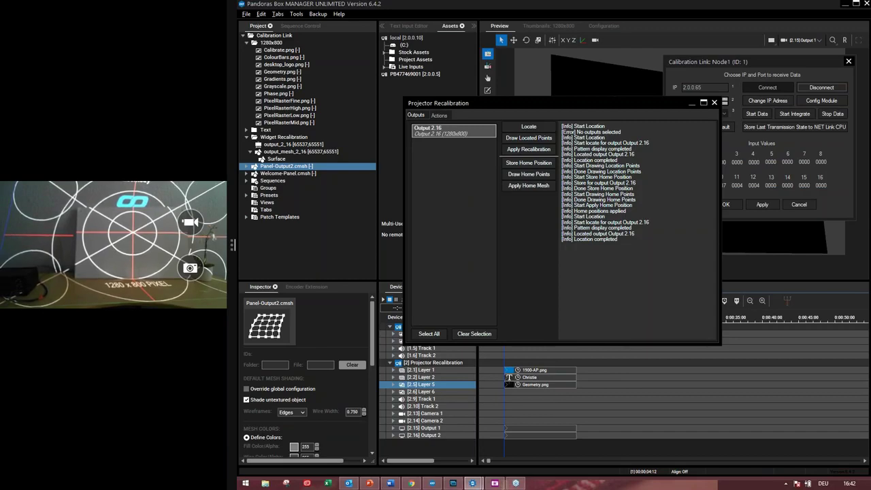
drag(622, 105, 552, 97)
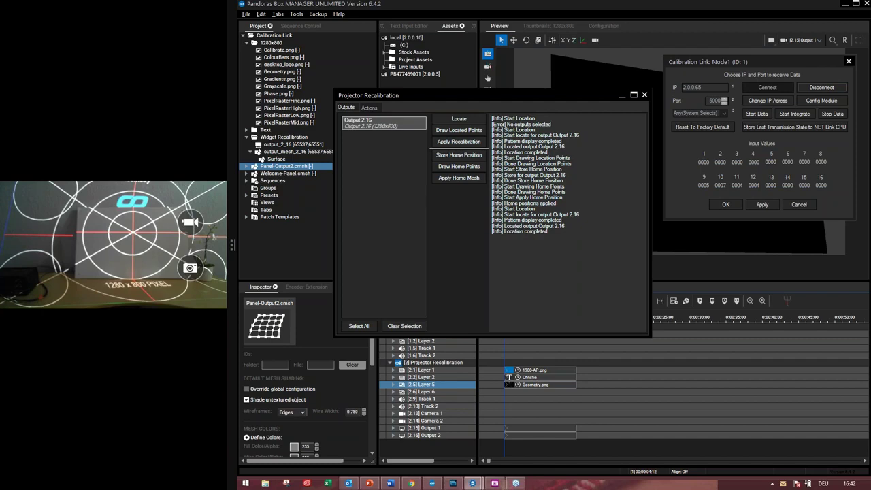
click(476, 131)
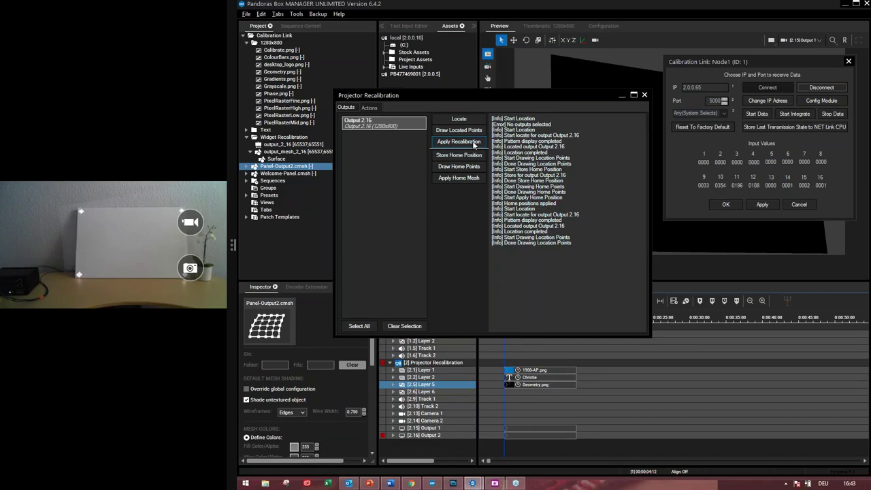
click(473, 143)
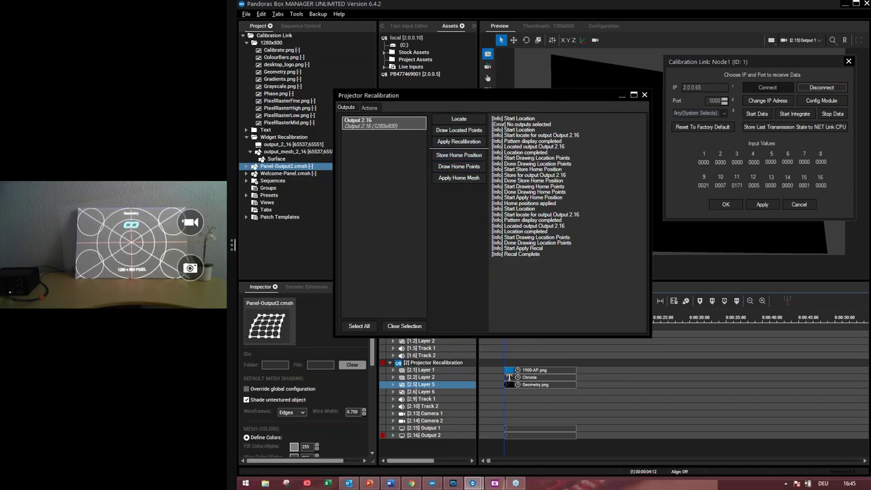
Close the Projector Recalibration tool, switch to Widget Designer and confirm the Calibration Link node settings
click(645, 95)
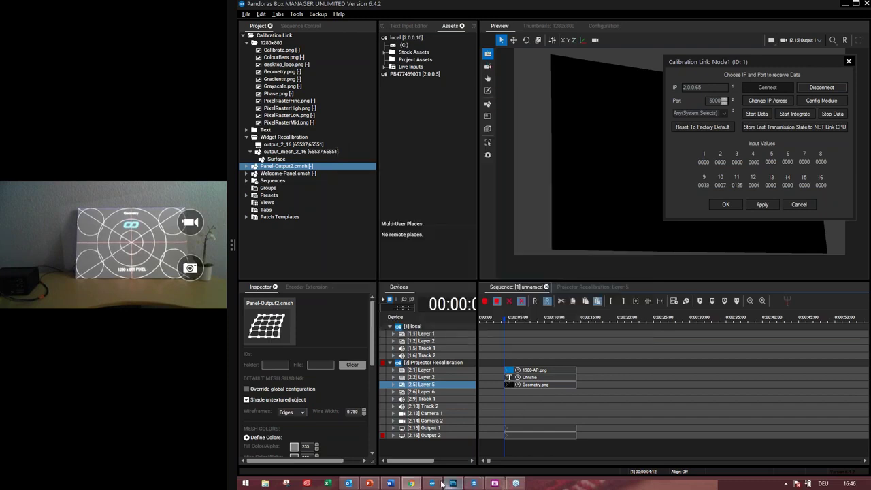
click(476, 483)
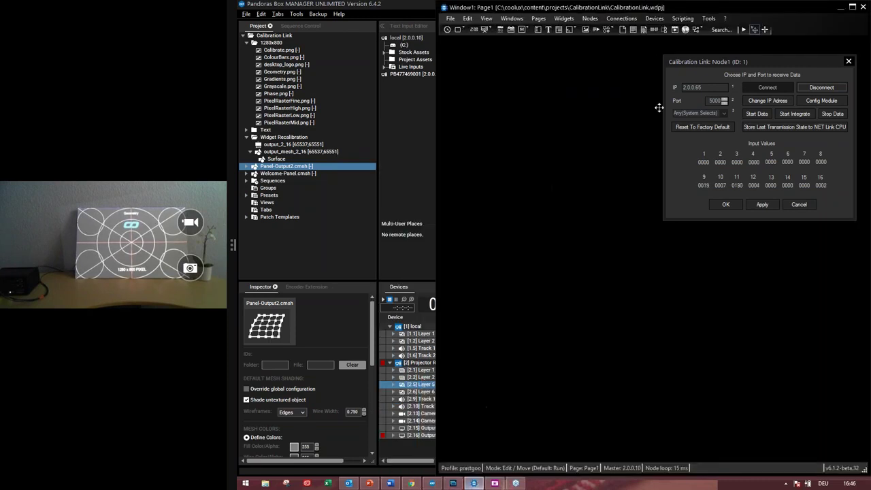
click(726, 204)
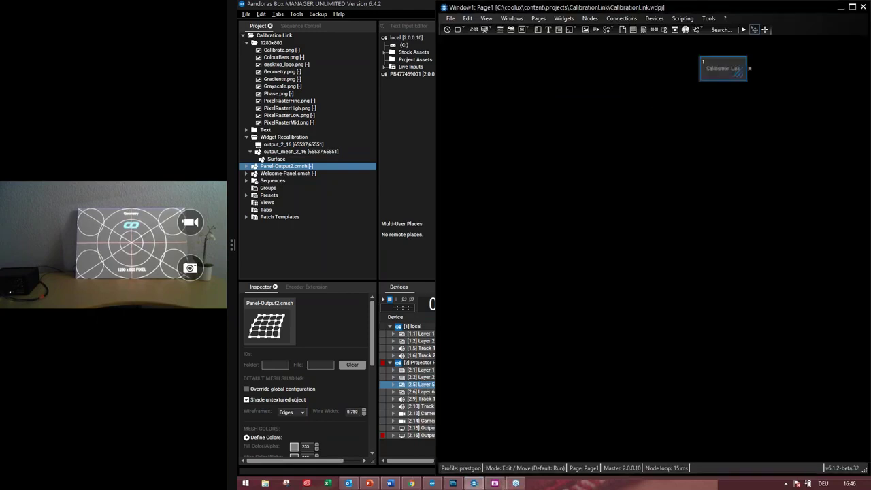
Place a CustomScript widget on the page below the Calibration Link node and open its settings
click(461, 30)
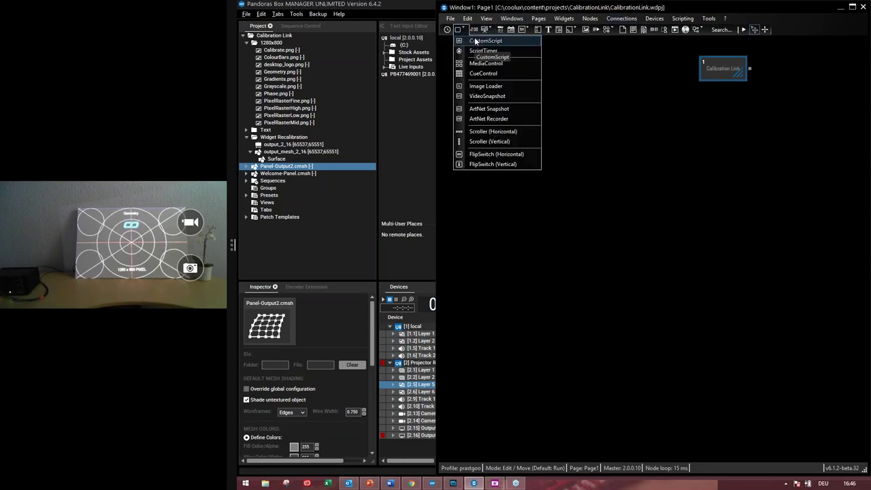
click(474, 38)
click(608, 112)
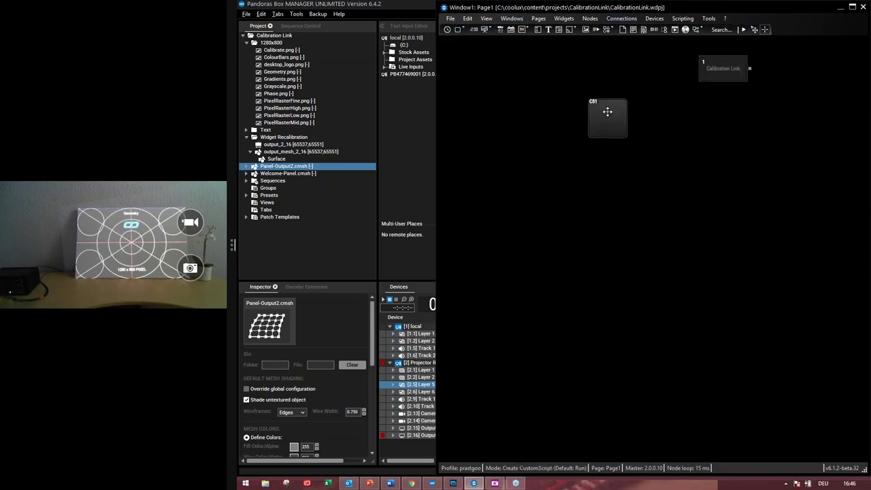
double_click(607, 112)
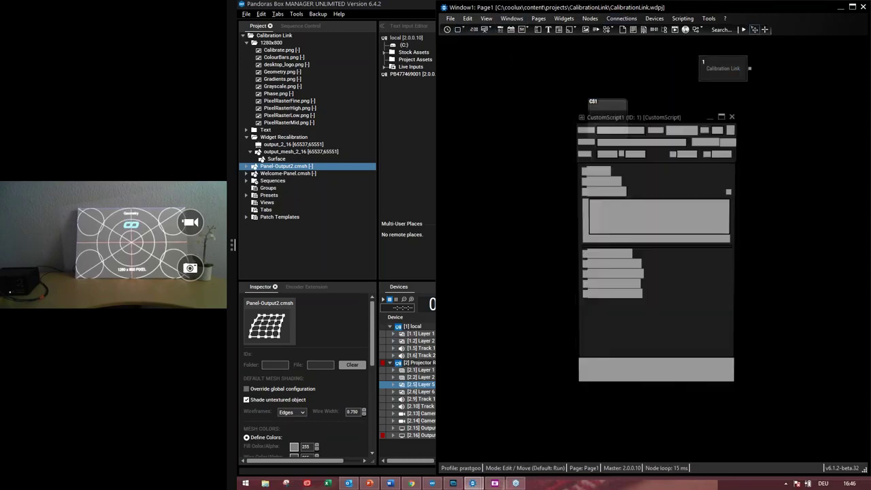
Enter WDRecalLocate("Output 2.16") as the first line of the widget's On Press Script
text(1)
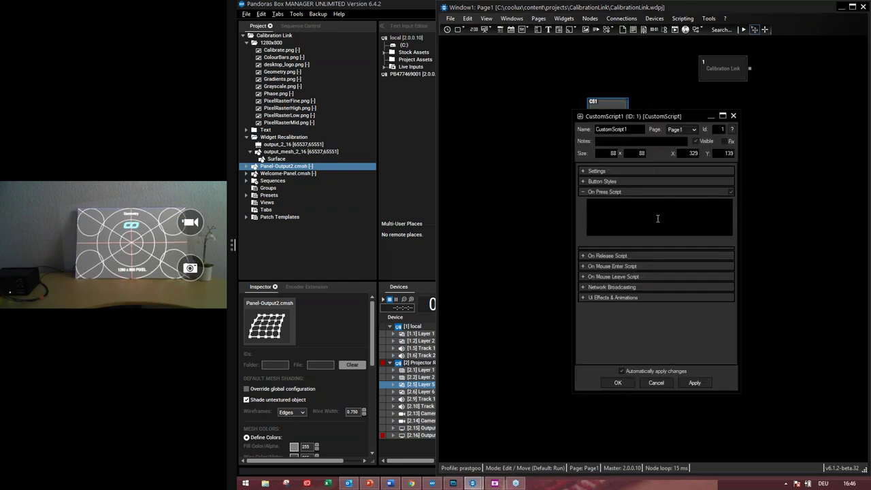
text(ocate)
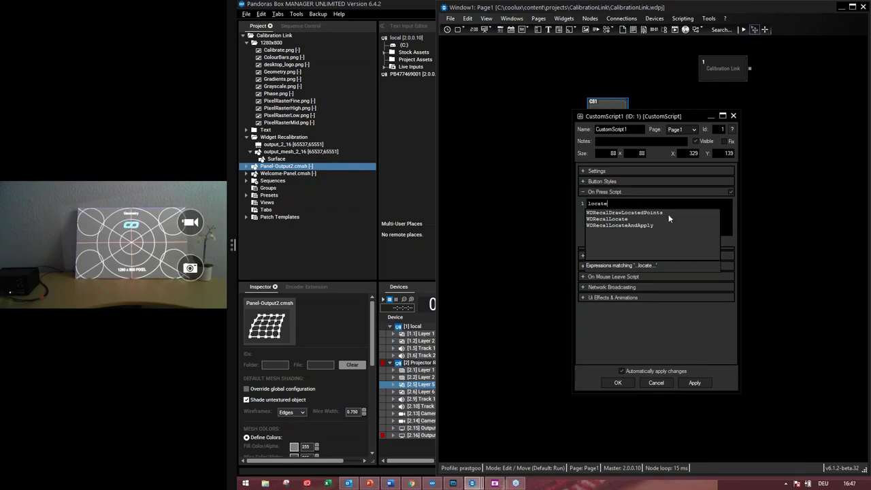
key(Down)
key(Down)
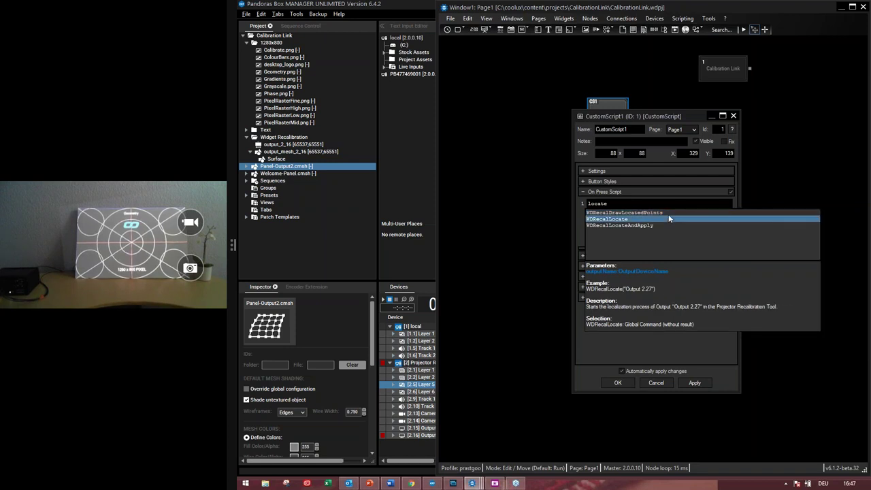
key(Return)
text(()
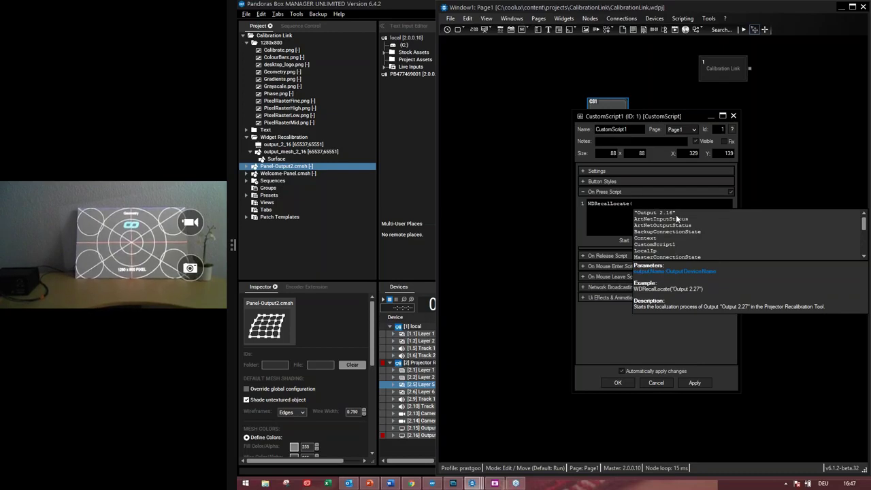
key(Down)
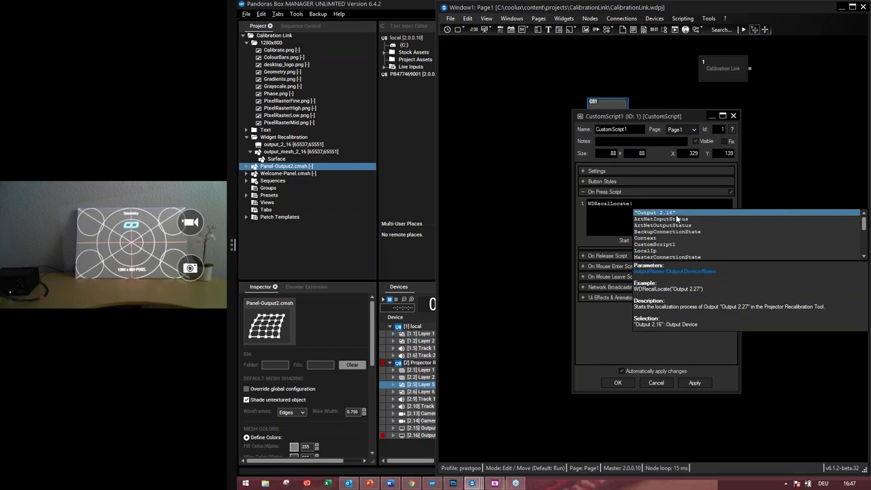
key(Return)
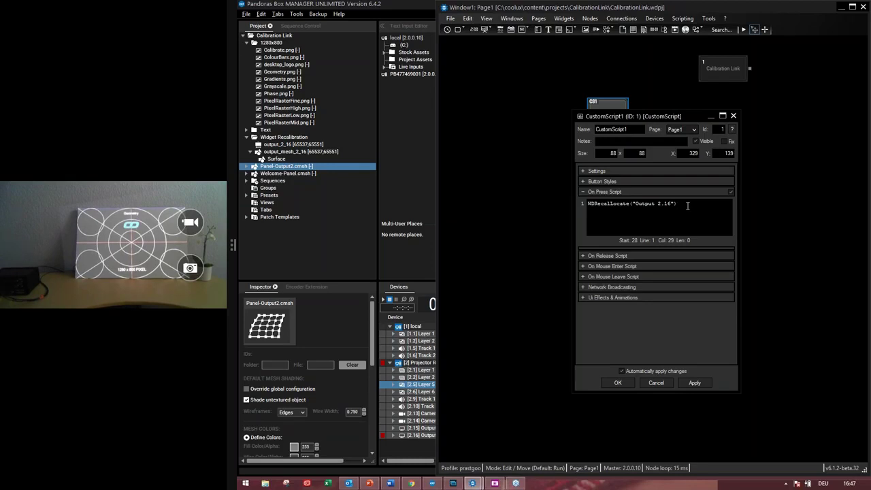
key(Return)
text(alp)
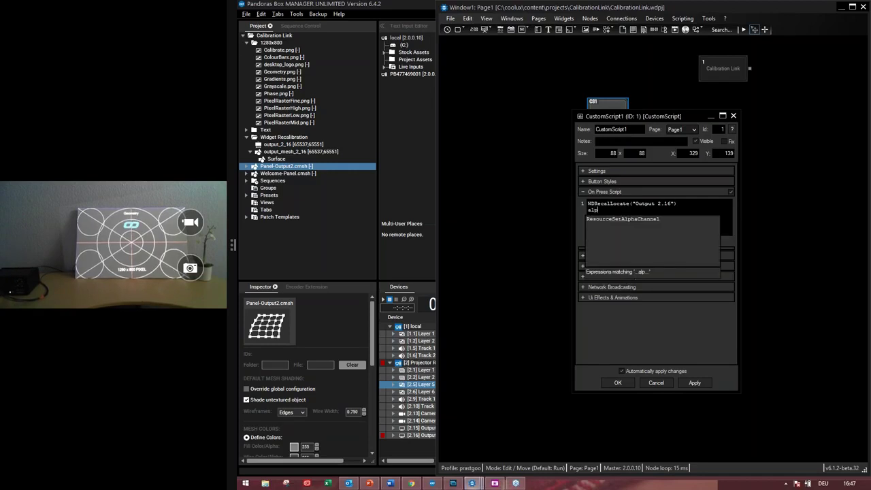
key(BackSpace)
key(BackSpace)
key(BackSpace)
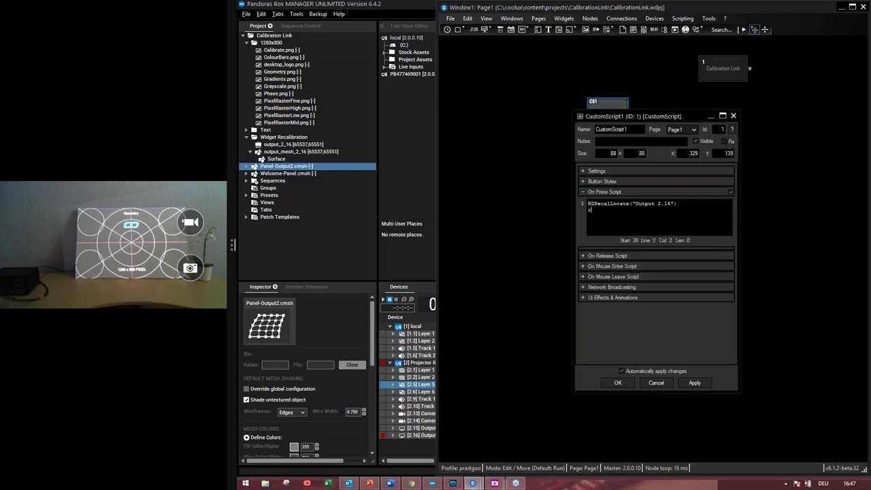
text(recali)
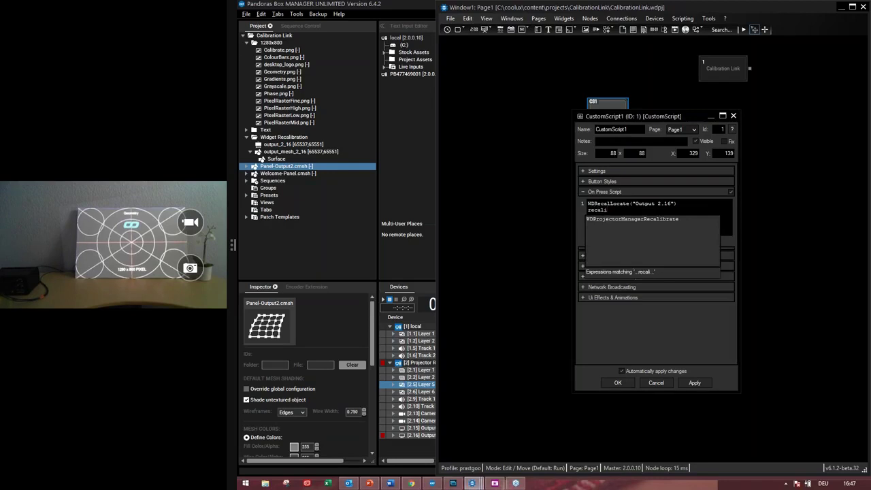
key(BackSpace)
key(BackSpace)
key(BackSpace)
key(BackSpace)
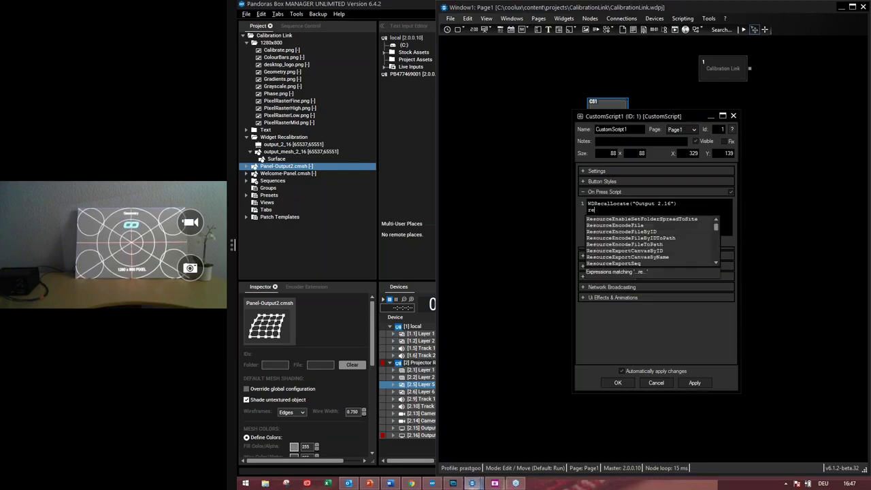
key(BackSpace)
key(BackSpace)
key(BackSpace)
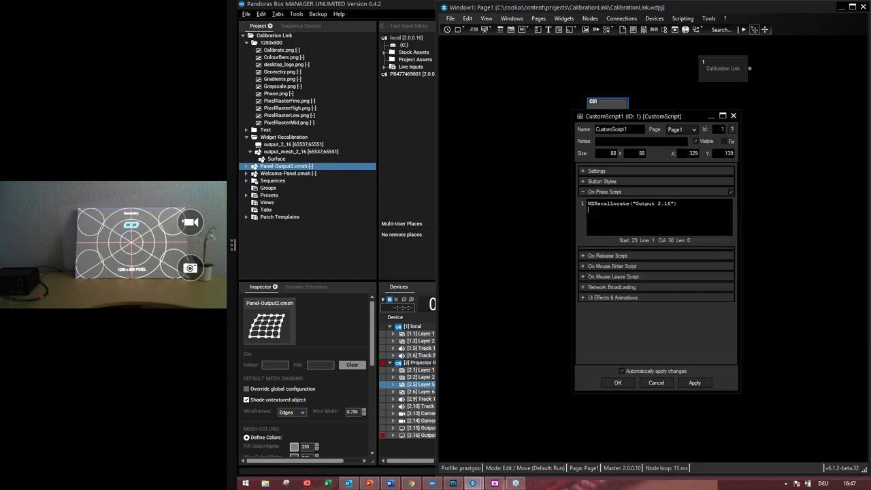
key(Return)
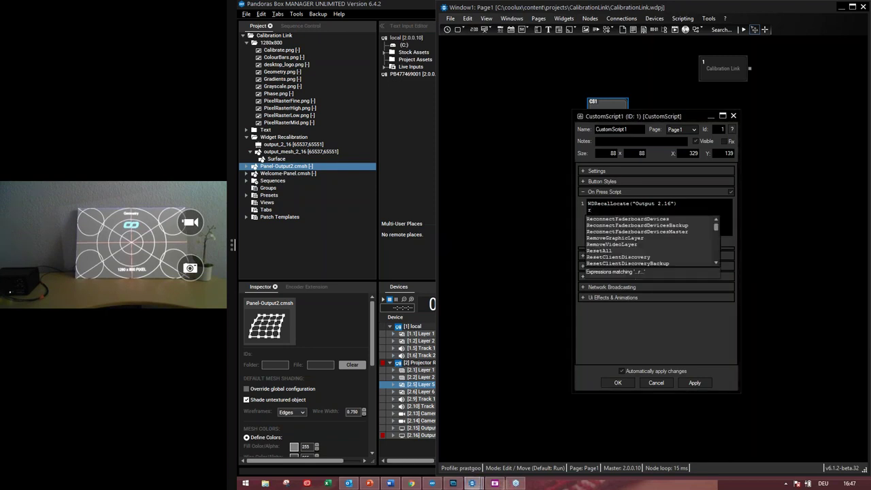
key(Escape)
Add WDRecalLocateAndApply("Output 2.16") as the second script line and clear the WDRecalLocate command from the first line
key(Return)
text(locate)
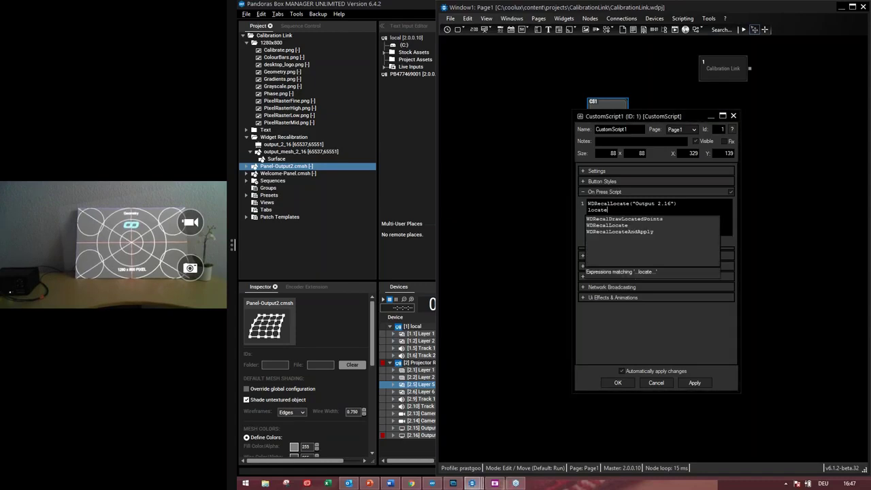
key(Down)
key(Down)
key(Down)
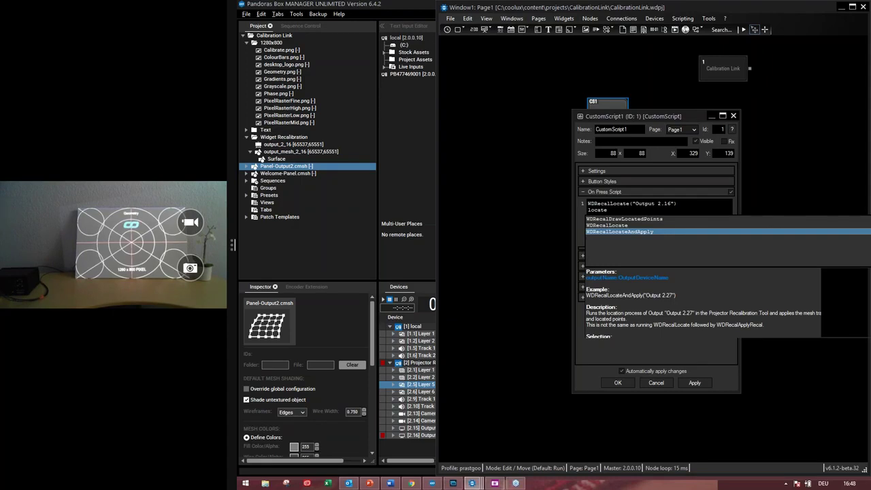
key(Return)
key(Down)
key(Return)
text())
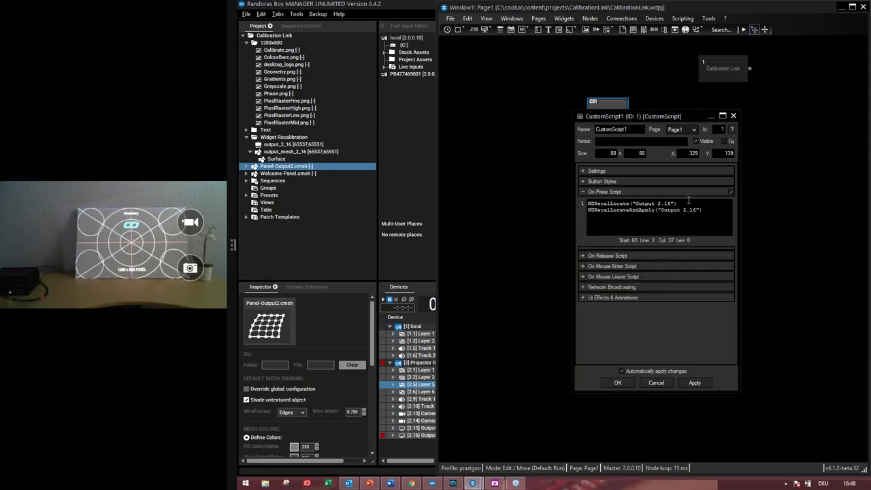
drag(686, 202, 587, 203)
key(Delete)
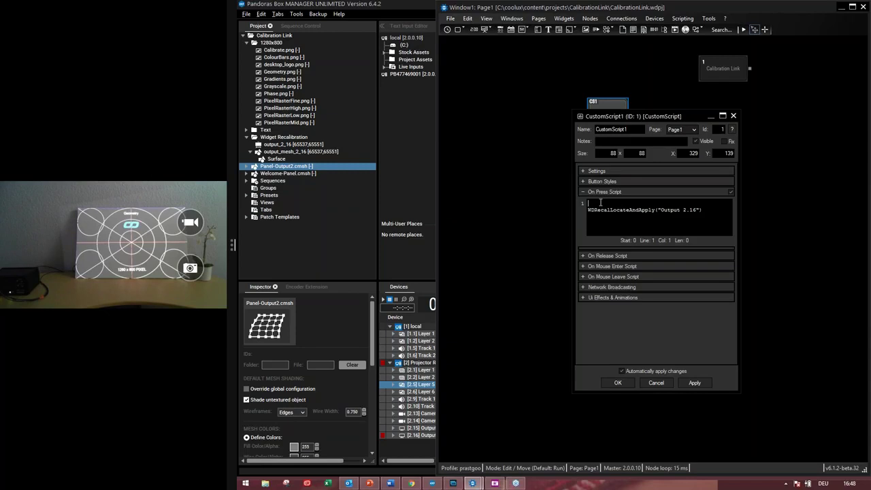
text(d)
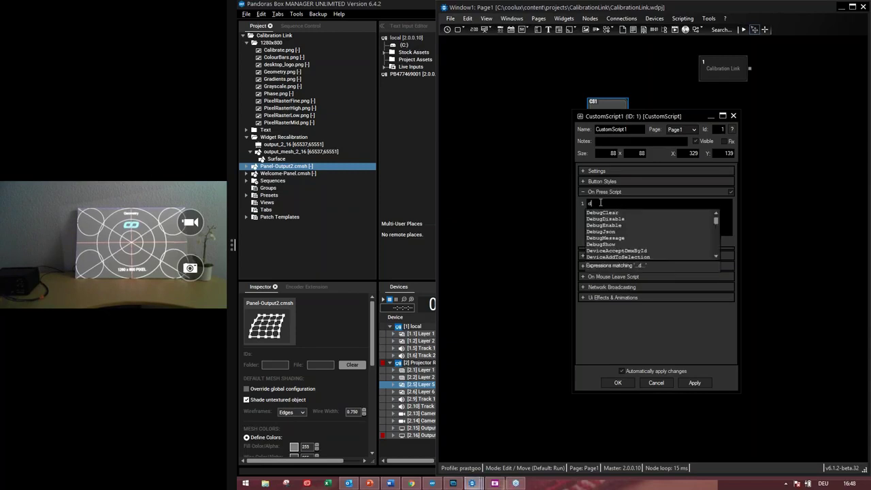
text(r)
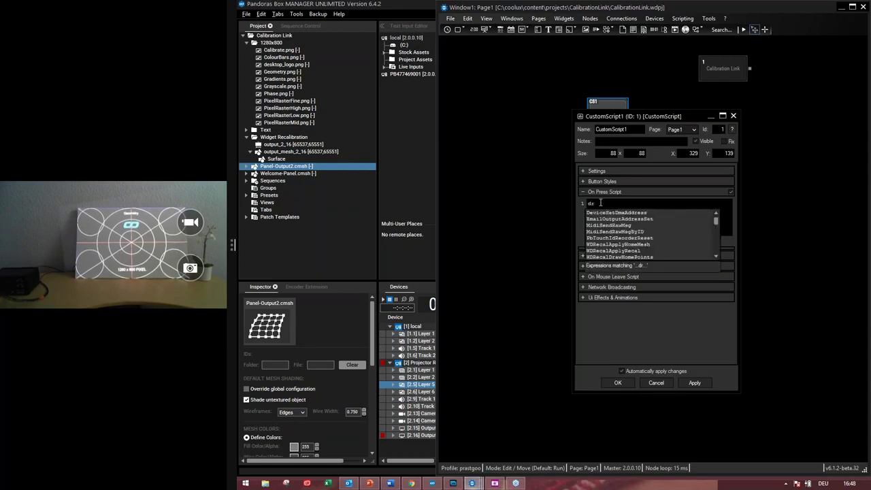
text(wa)
key(BackSpace)
key(BackSpace)
key(BackSpace)
text(ra)
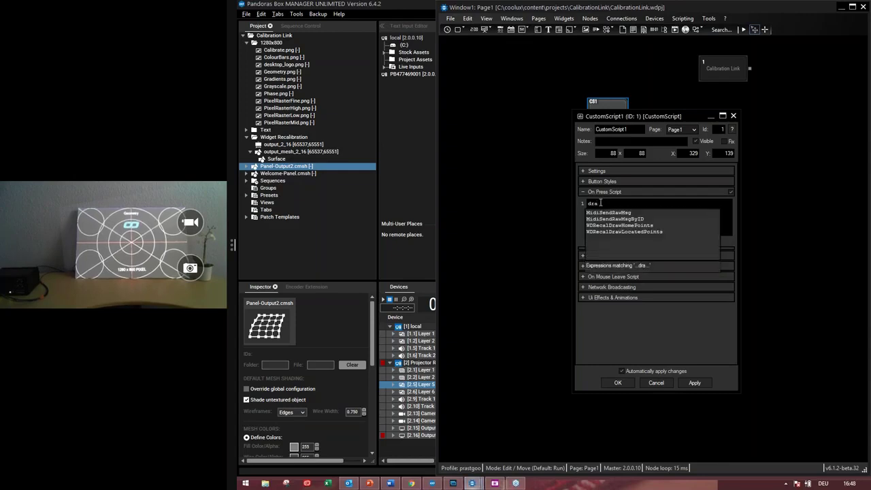
key(BackSpace)
key(BackSpace)
key(BackSpace)
Enter WDRecalDrawLocatedPoints("Output 2.16") as the first line of the On Press Script
text(lo)
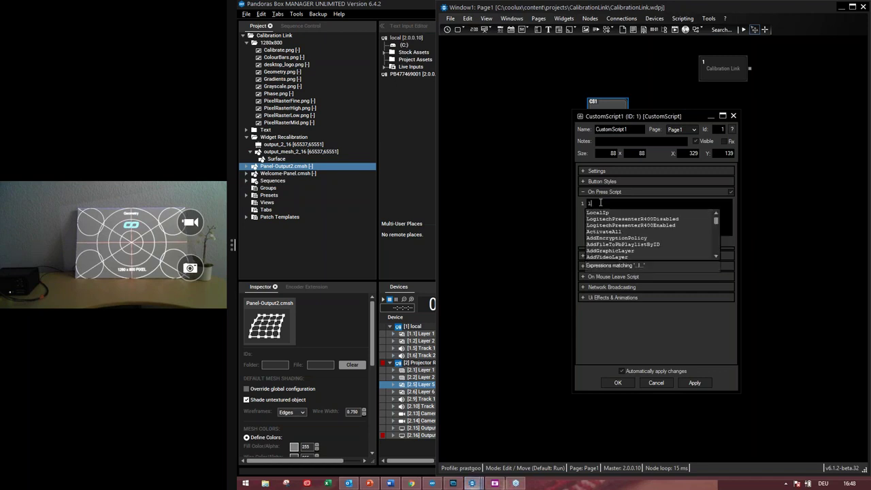
text(catedPoints()
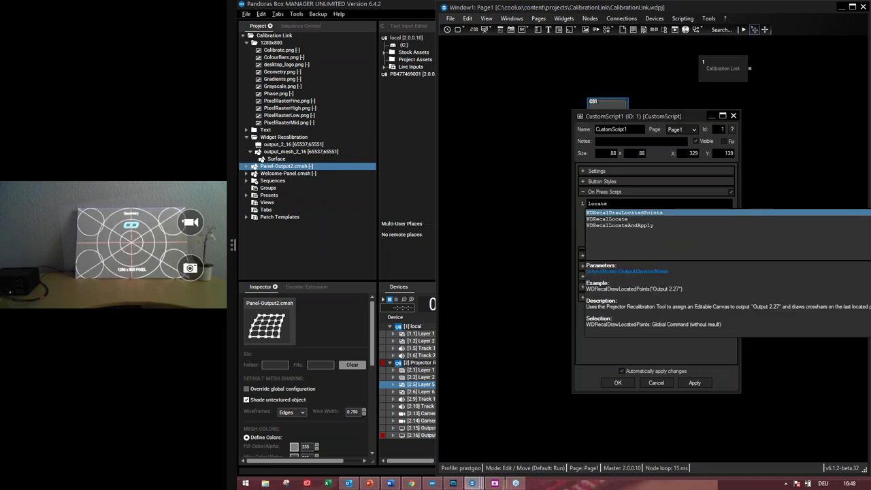
key(Return)
text(()
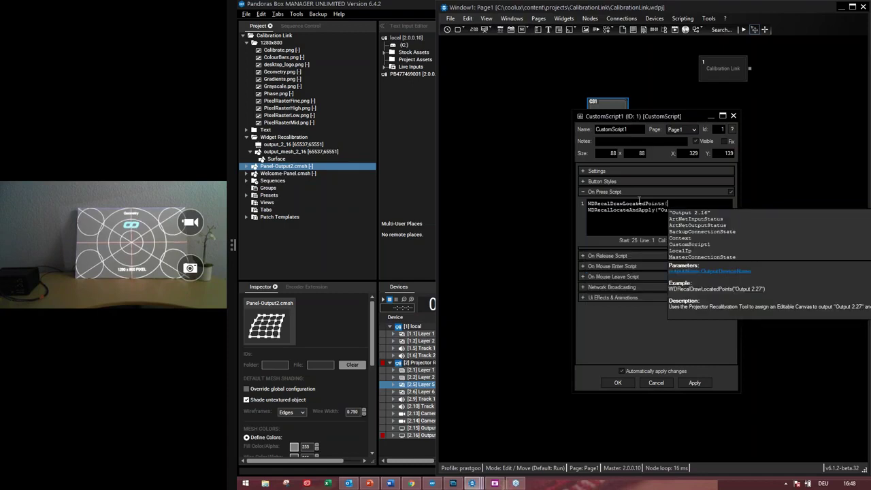
key(Down)
key(Return)
text())
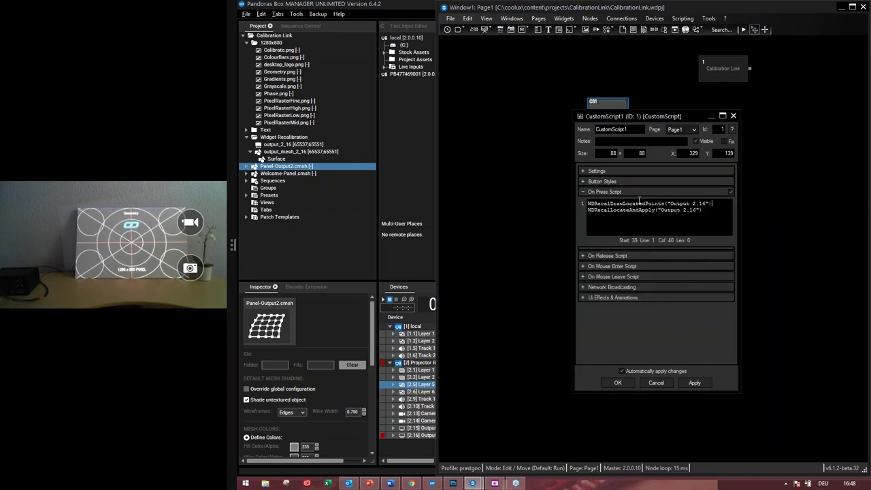
Test only the WDRecalDrawLocatedPoints("Output 2.16") line of the On Press Script
triple_click(665, 203)
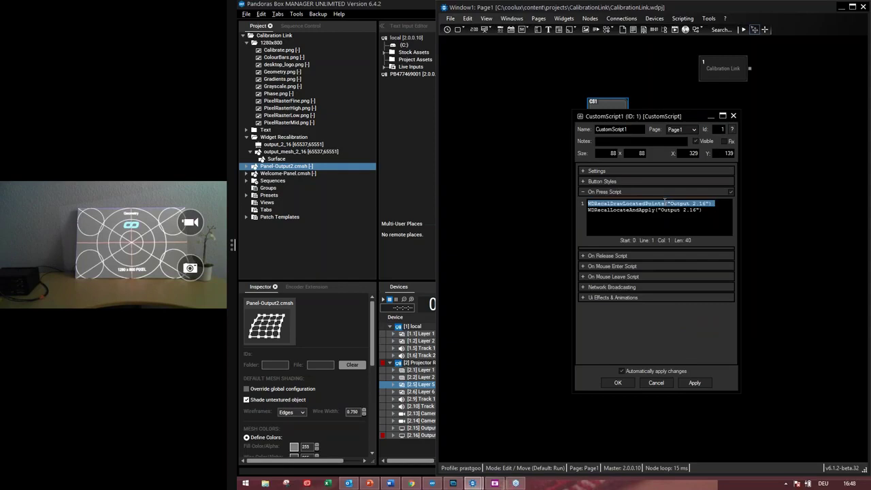
right_click(670, 206)
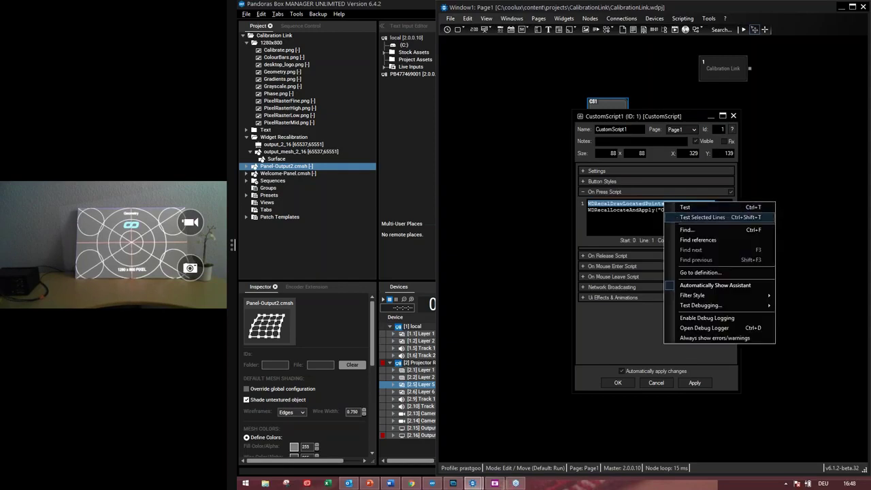
click(714, 215)
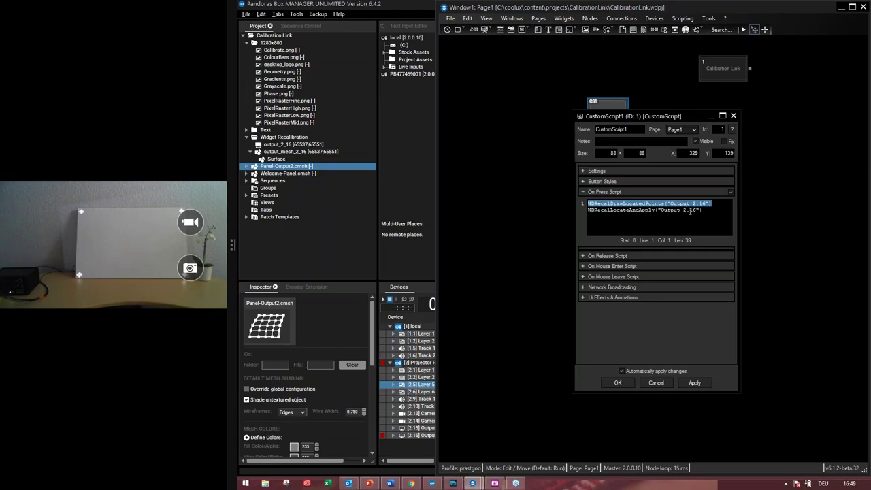
click(713, 210)
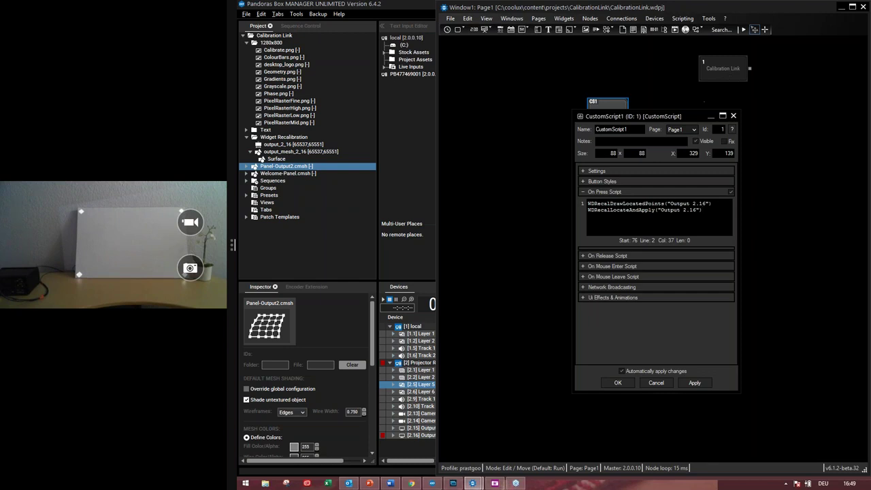
Open the Calibration Link node's settings and arrange them beside the CustomScript1 settings so the script and input values can be seen together
drag(601, 120, 485, 119)
drag(573, 119, 574, 123)
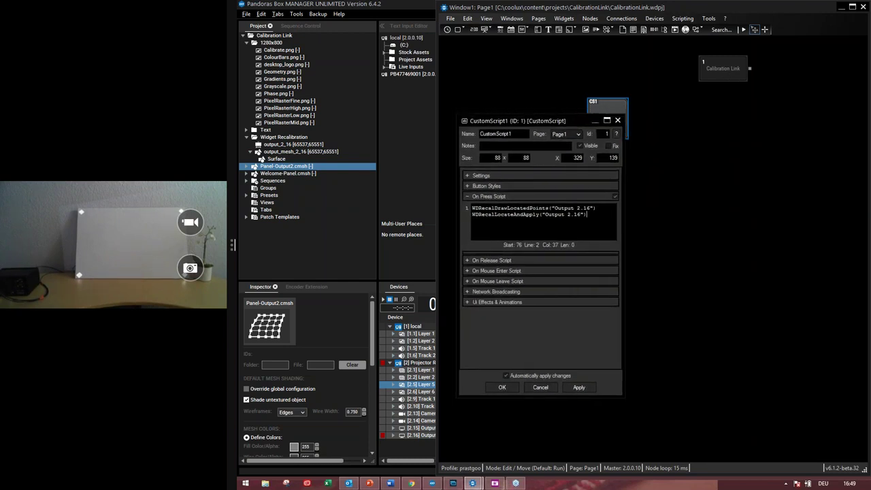
double_click(724, 74)
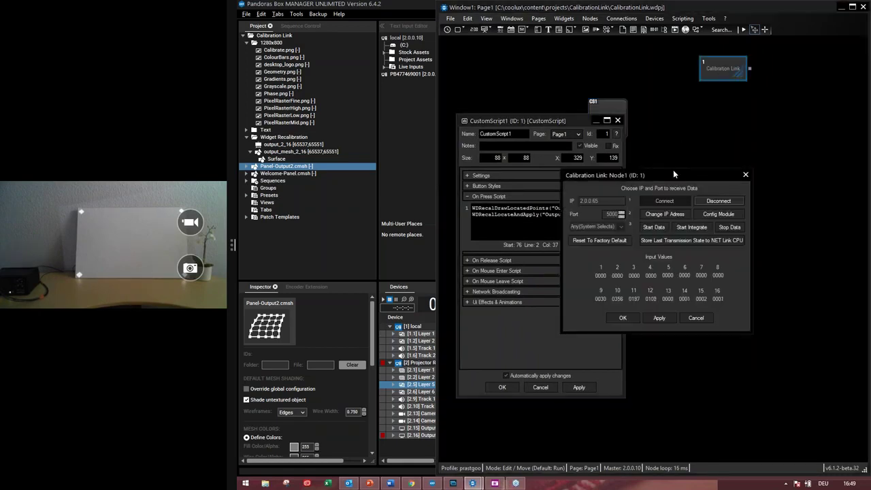
drag(651, 175, 709, 136)
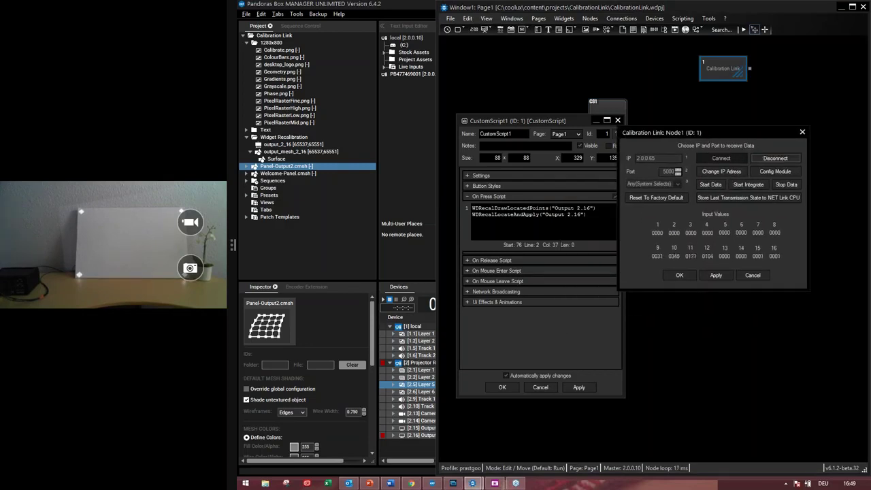
Replace the whole On Press Script with a reference to Node1 followed by a dot to list its members
click(590, 215)
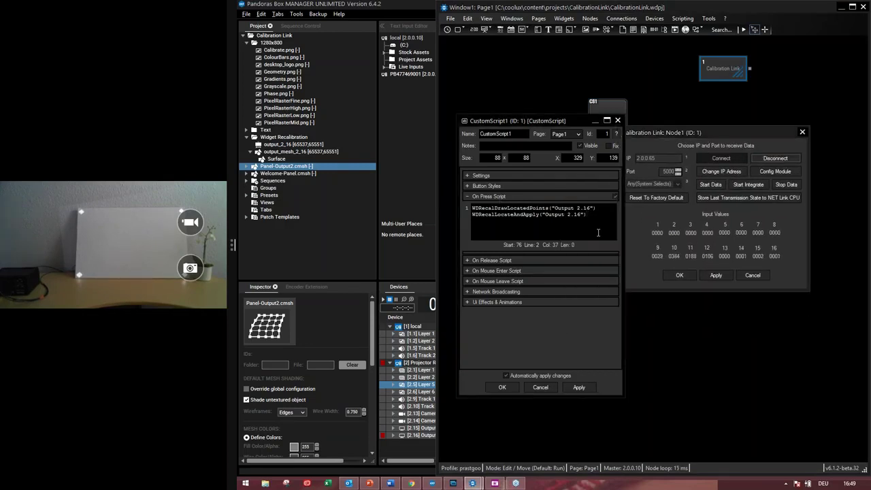
key(ctrl+a)
text(s)
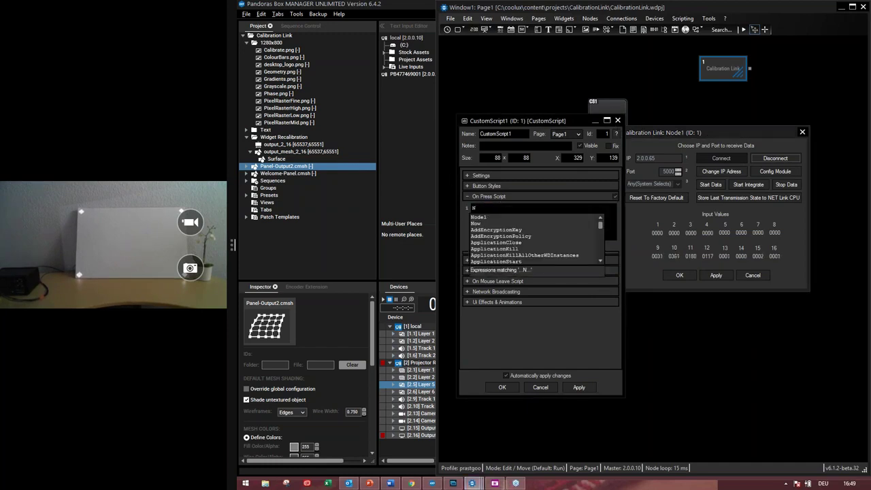
text(o)
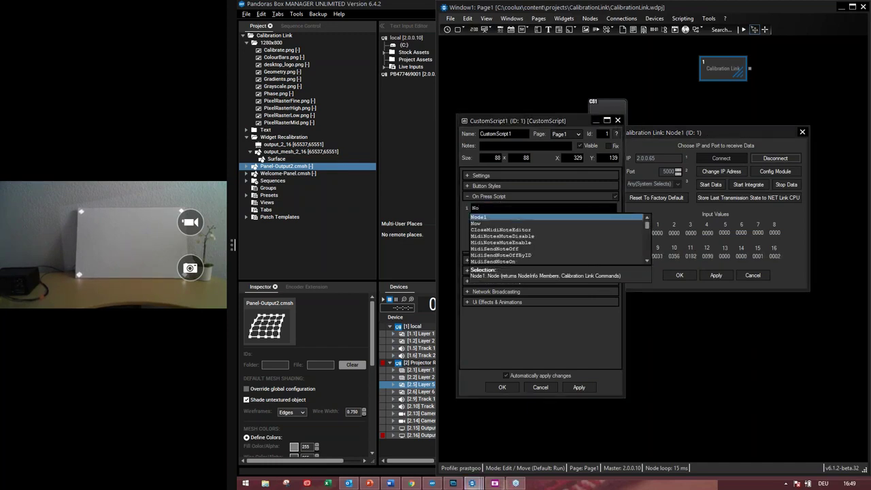
key(Return)
text(.)
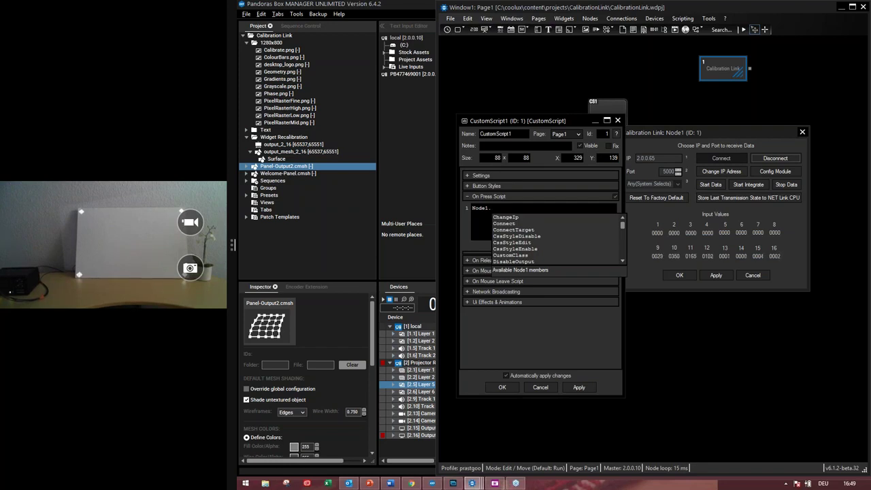
Examine the commands and properties available for Node1 in the script assistant, along with their descriptions
key(Down)
key(Down)
key(Down)
key(Down)
key(Down)
key(Down)
key(Down)
key(Down)
key(Down)
key(Down)
key(Down)
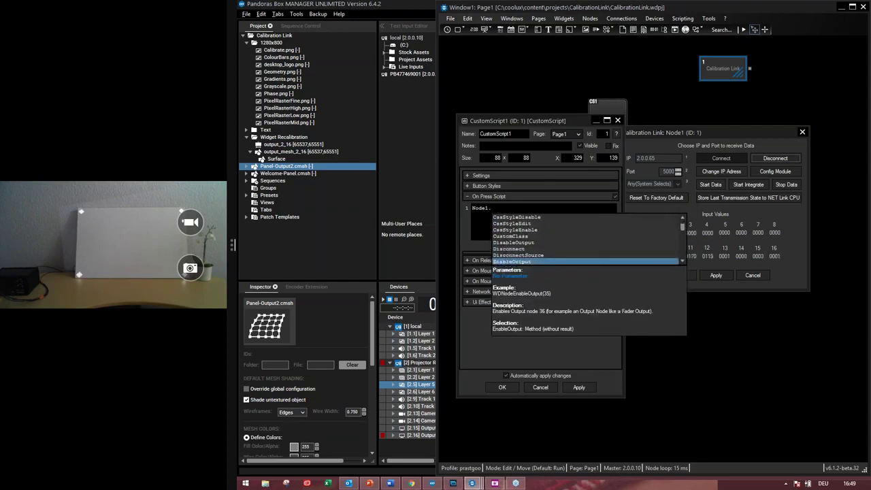
key(Up)
key(Down)
key(Down)
key(Down)
key(Up)
key(Up)
key(Up)
key(Up)
key(Up)
key(Up)
key(Up)
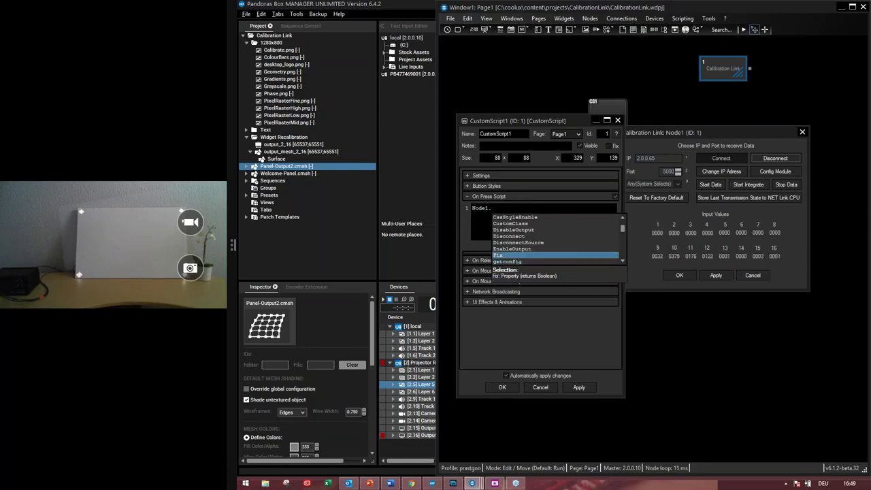
key(Up)
key(Up)
key(Up)
key(Up)
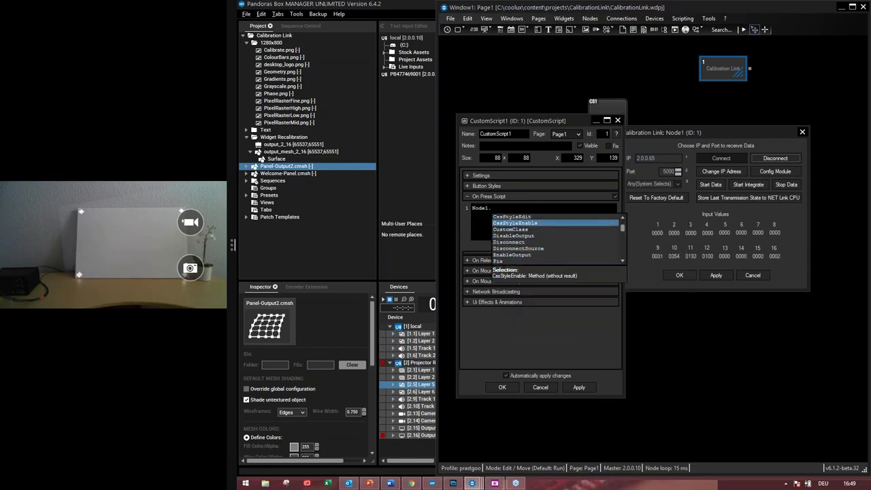
key(Up)
key(Up)
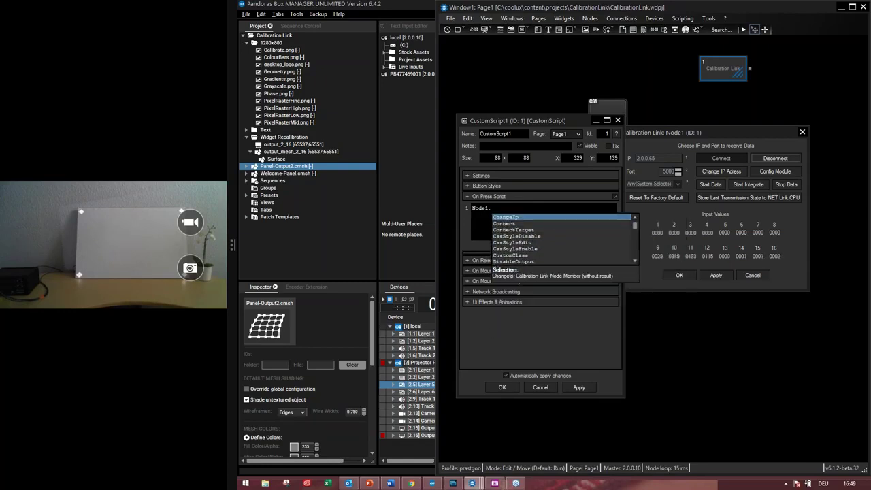
key(Down)
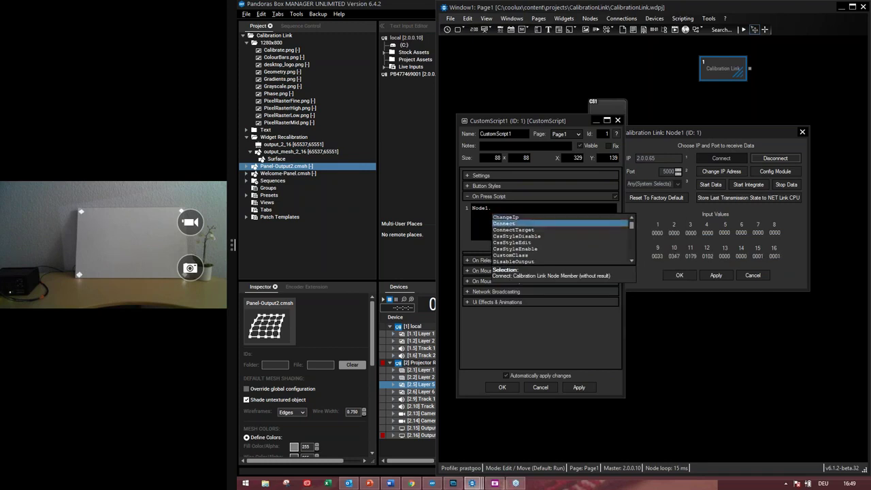
key(Up)
key(Down)
key(Down)
key(Down)
key(Down)
key(Down)
key(Down)
key(Down)
key(Down)
key(Down)
key(Down)
key(Down)
key(Down)
key(Down)
key(Down)
key(Down)
key(Down)
key(Down)
key(Down)
key(Down)
key(Down)
key(Down)
key(Down)
key(Down)
key(Down)
key(Down)
key(Down)
key(Down)
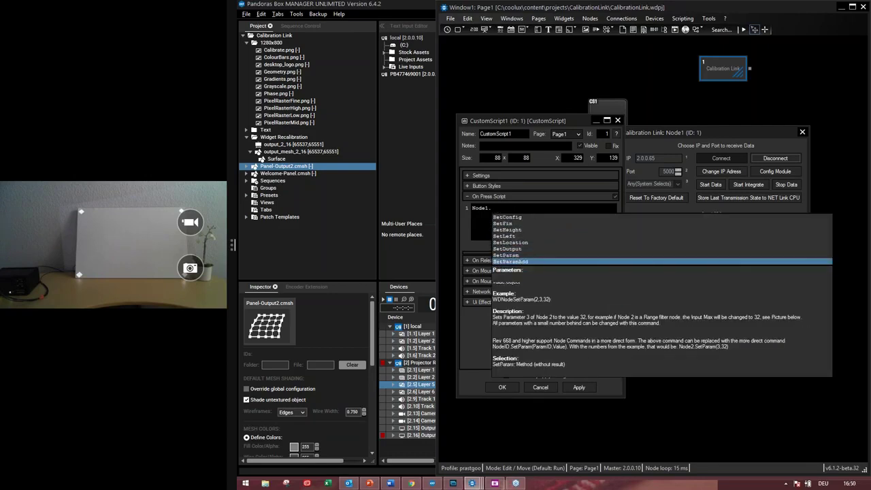
key(Down)
key(Down)
key(Down)
key(Down)
key(Down)
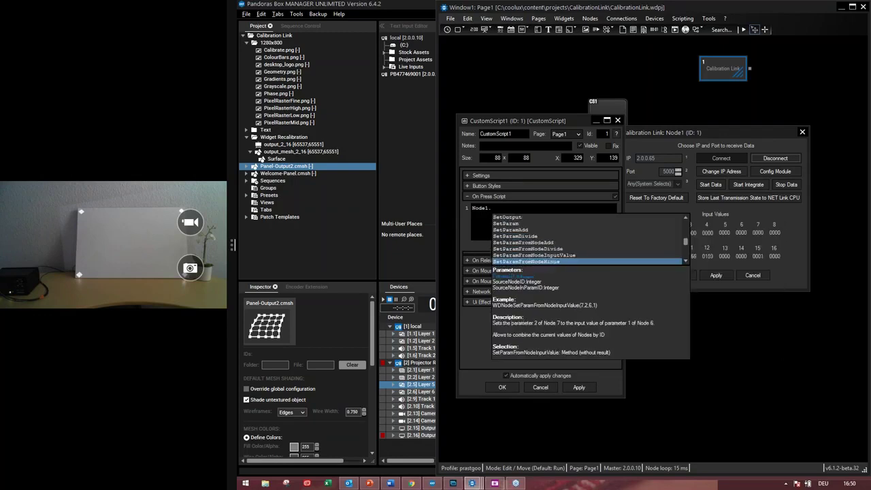
key(Down)
key(Down)
key(Down)
key(Down)
key(Down)
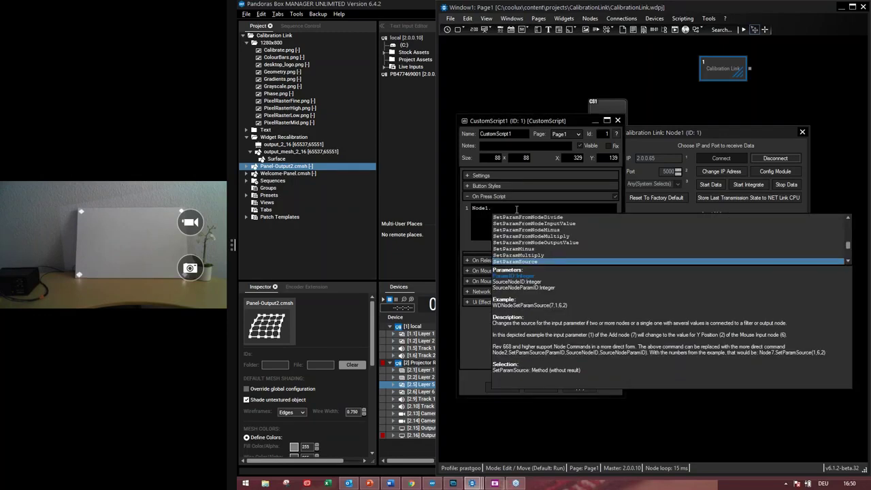
Complete the script line as Node1.StopData and test it
key(Escape)
text(st)
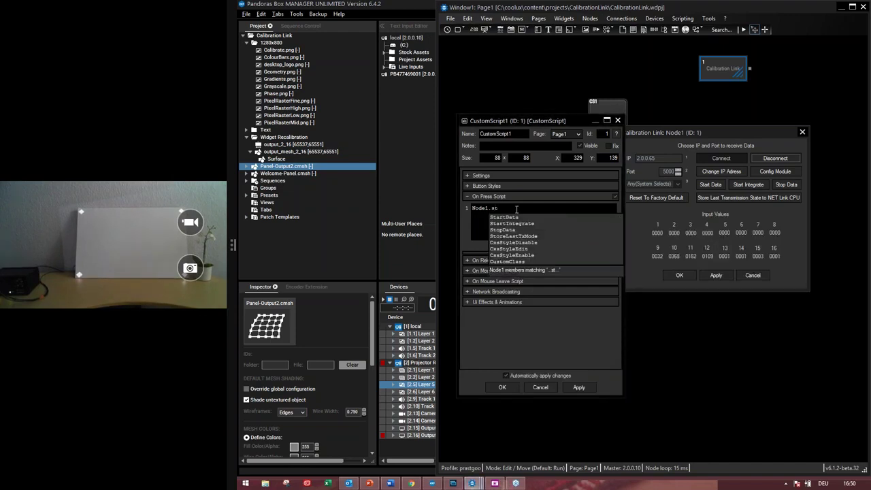
key(Down)
key(Down)
key(Return)
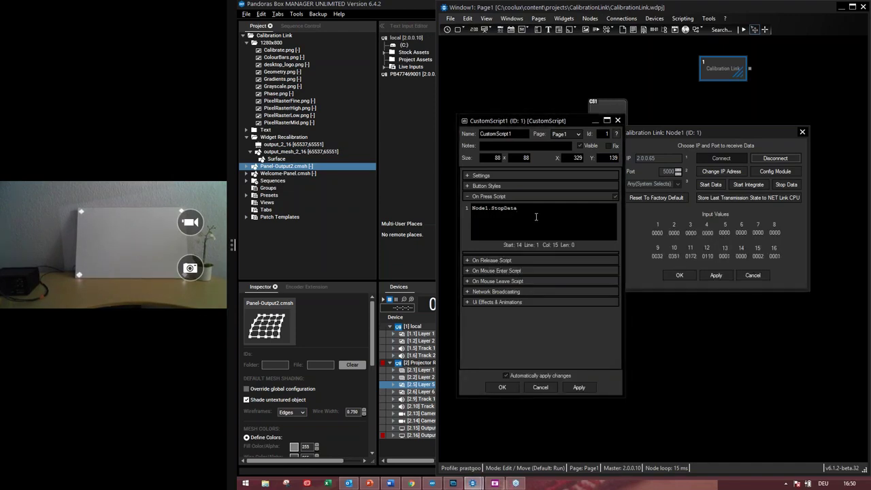
right_click(529, 215)
click(584, 229)
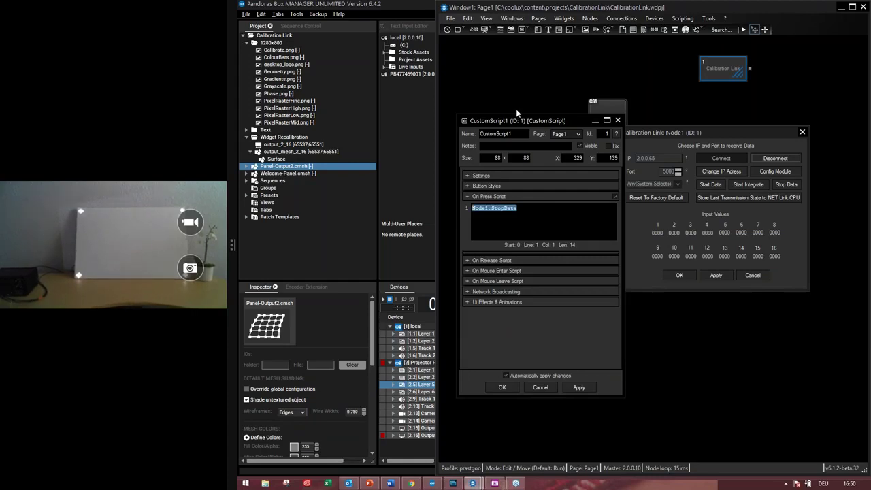
Clear the Node1.StopData line from the On Press Script and close the CustomScript1 settings
drag(592, 159, 542, 146)
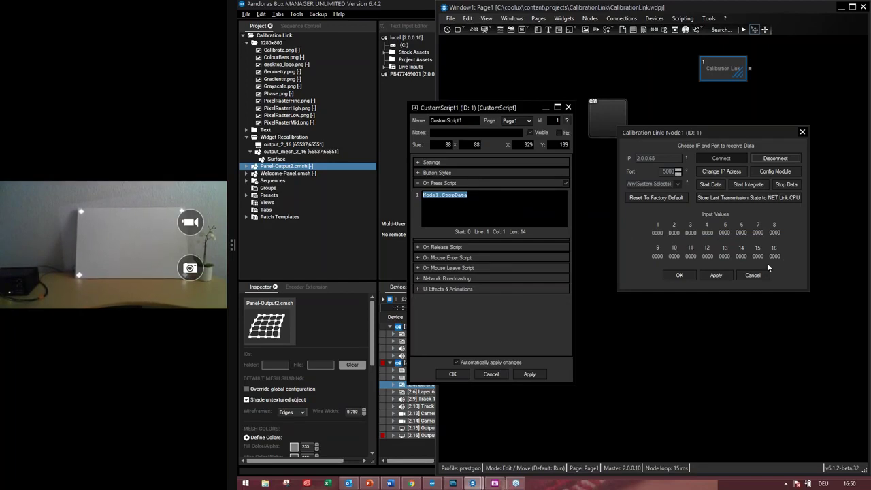
click(480, 197)
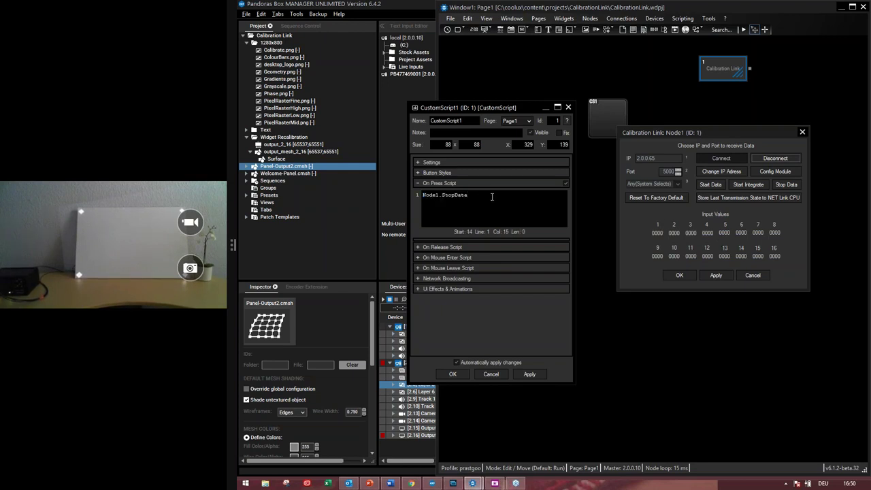
drag(483, 197, 402, 197)
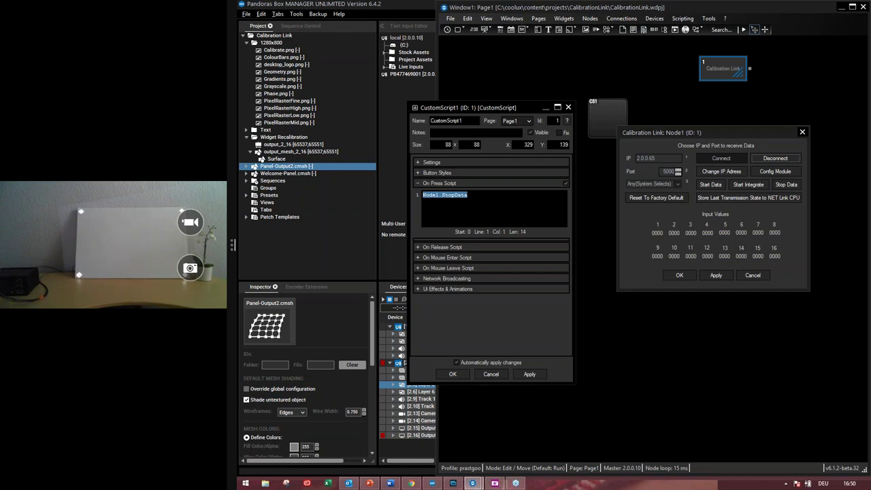
key(BackSpace)
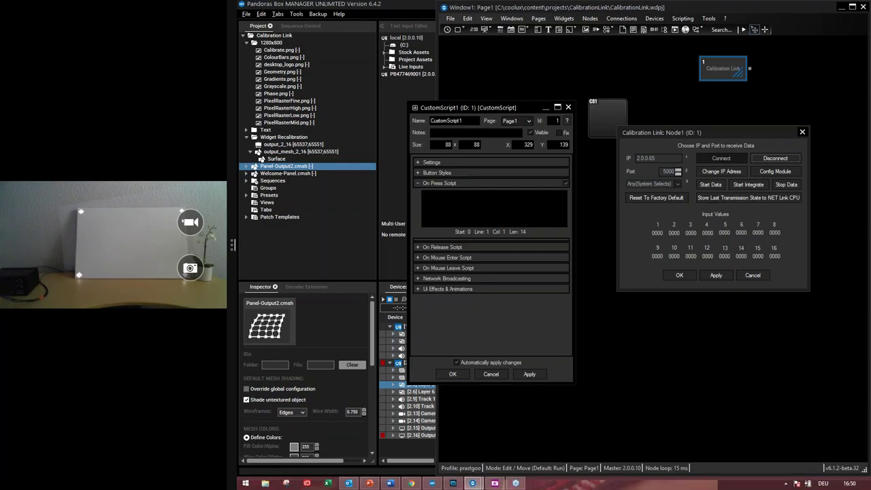
click(569, 108)
drag(645, 131, 682, 107)
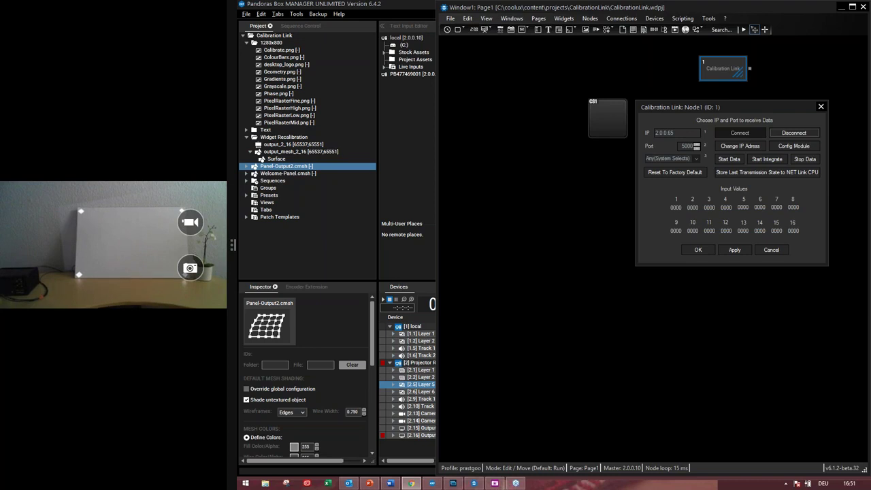
Switch to the calibration slide show in PowerPoint and advance to the second point of the "Recalibration in WD" slide
click(368, 485)
click(469, 358)
click(468, 358)
click(469, 363)
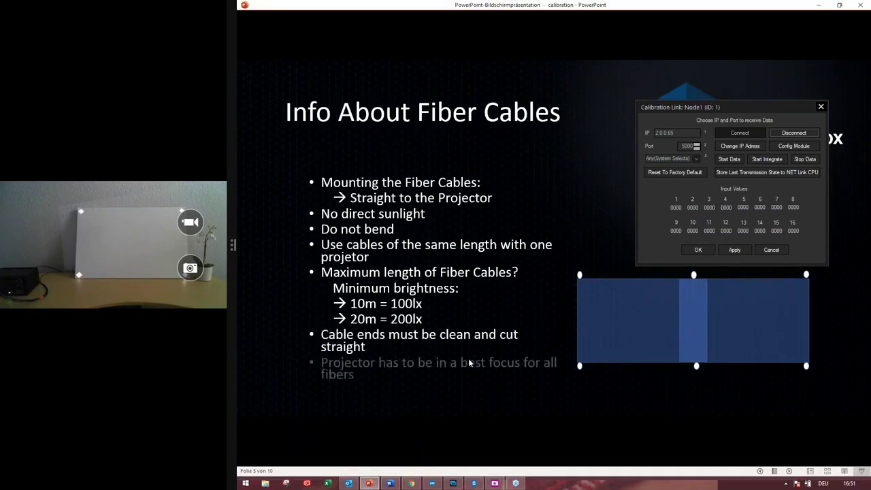
click(468, 360)
click(469, 358)
click(468, 358)
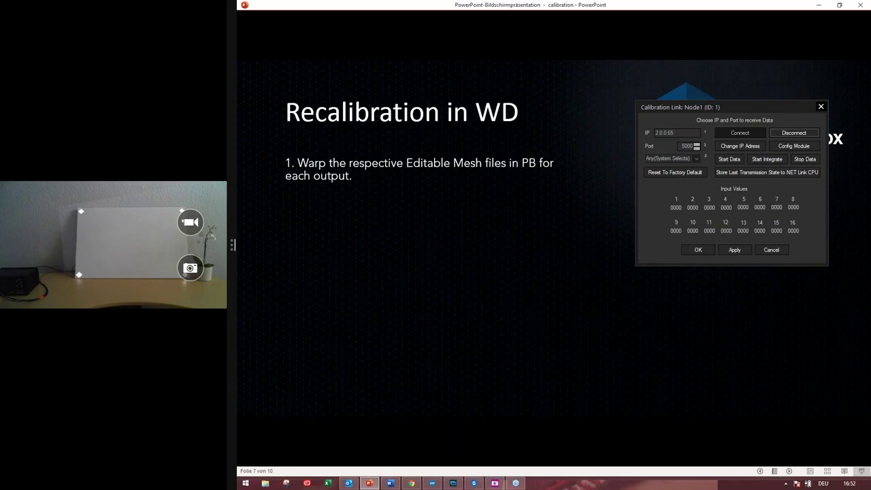
key(Right)
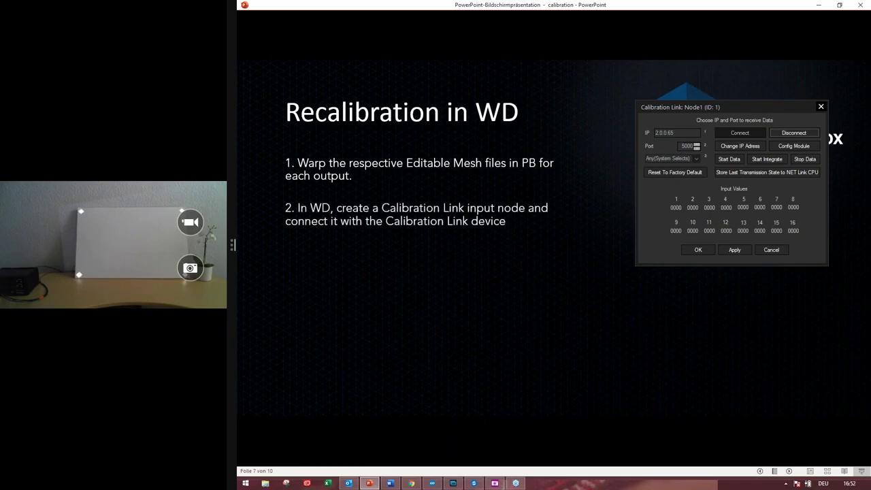